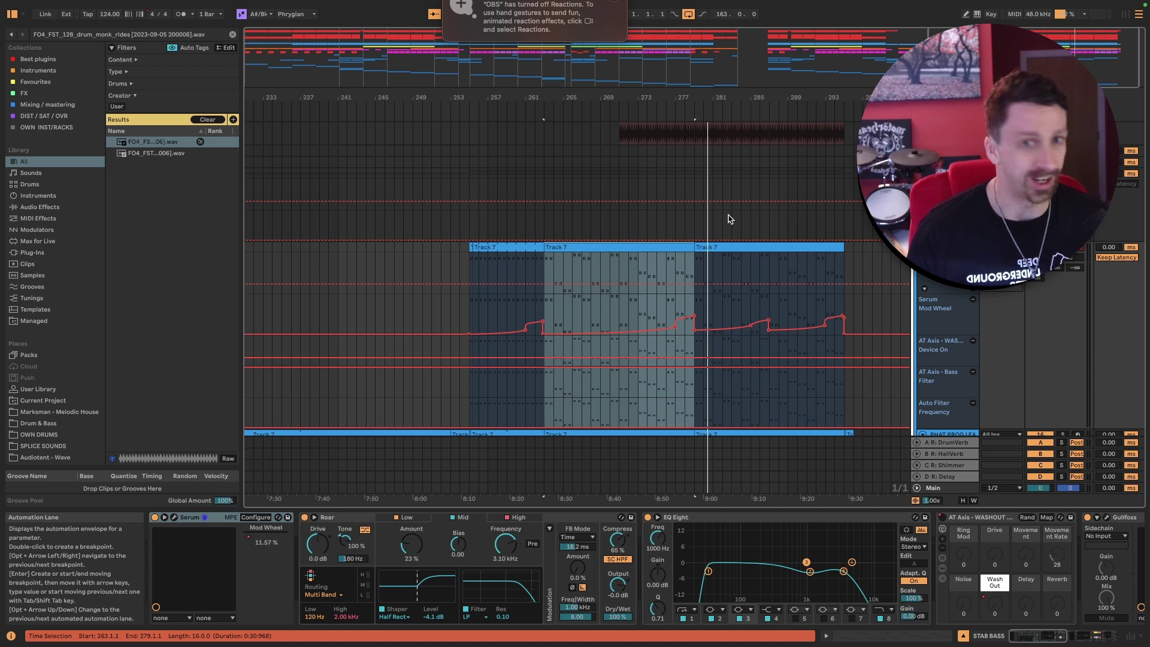
- Play the arrangement briefly and switch to Spotify to play Rammstein's song Sonne
{"action": "key", "text": "space"}
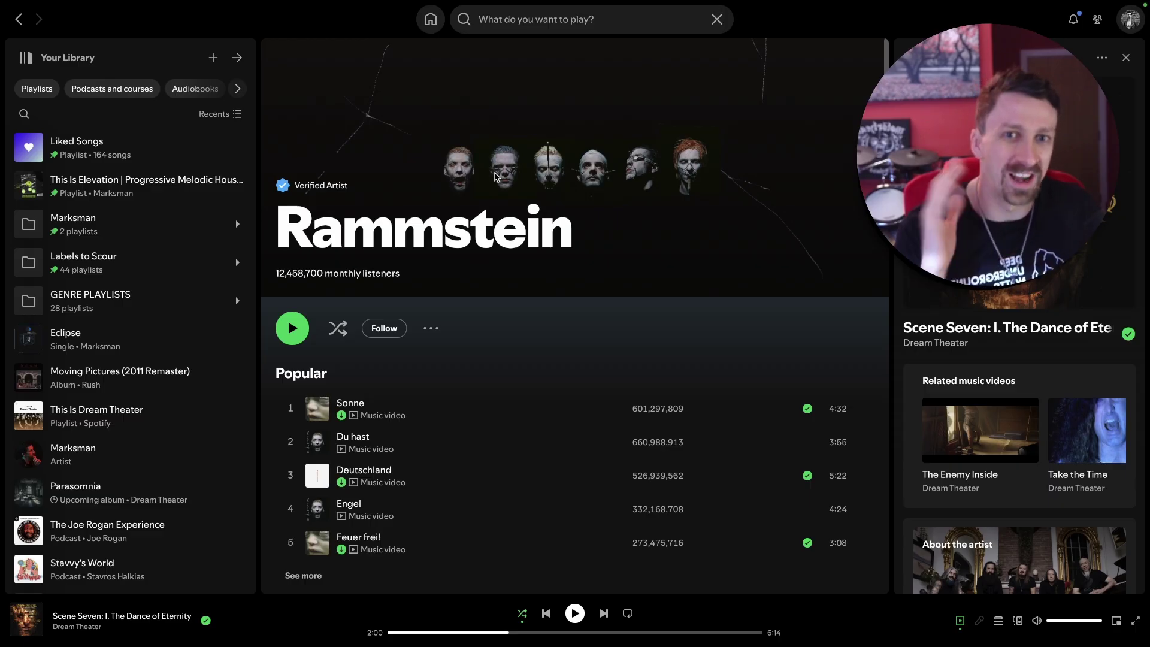
{"action": "left_click", "coordinate": [292, 410]}
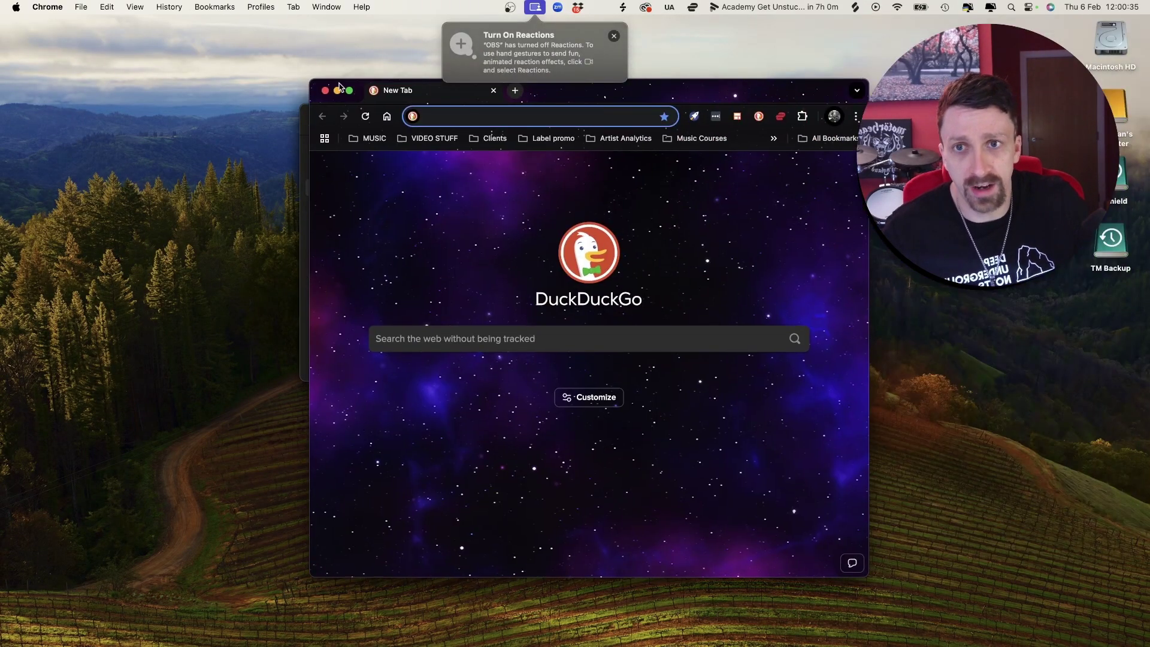
- Enlarge the Chrome window to full screen and search Google for "rammstein sonne chords"
{"action": "left_click", "coordinate": [341, 88]}
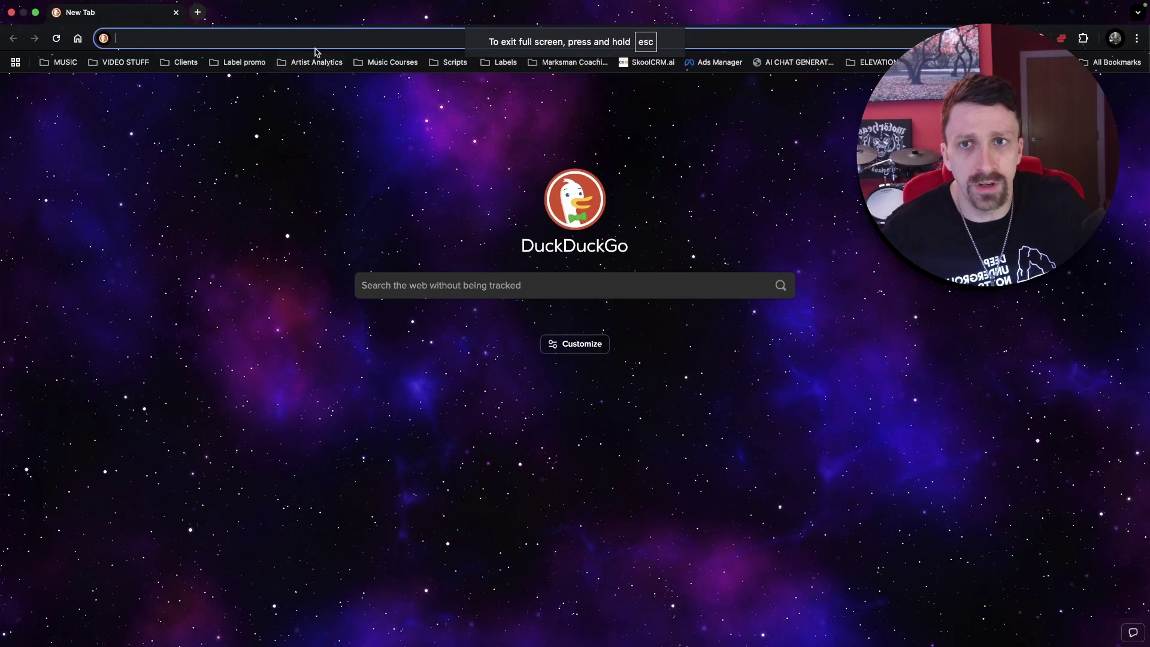
{"action": "type", "text": "google.com"}
{"action": "key", "text": "Return"}
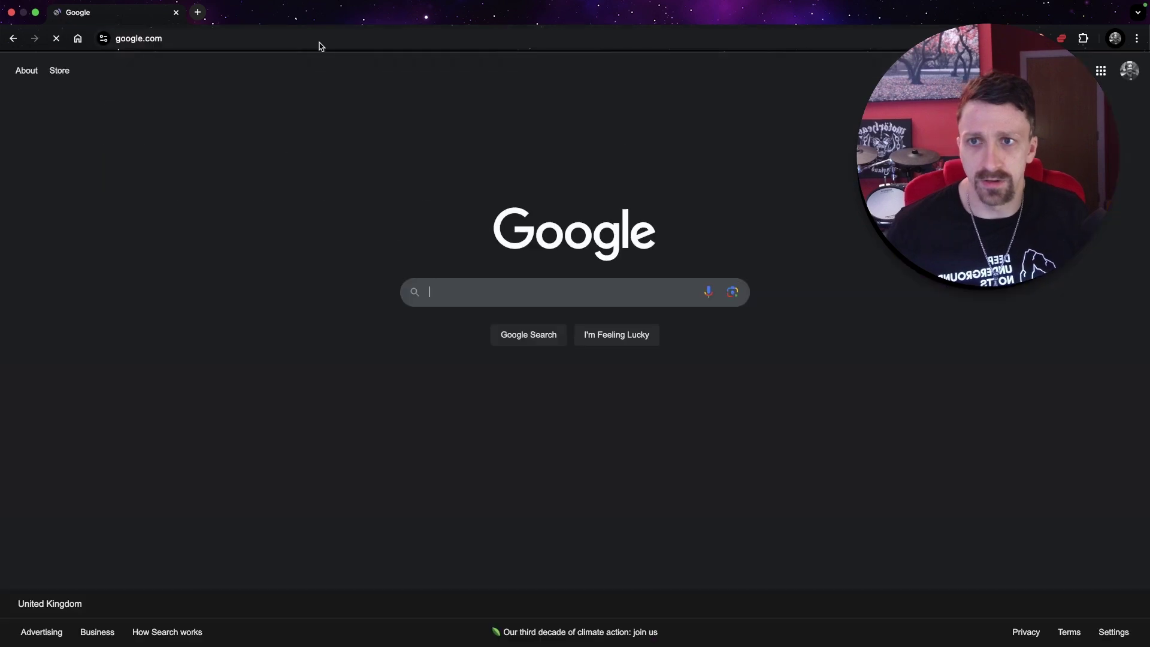
{"action": "type", "text": "rammstein "}
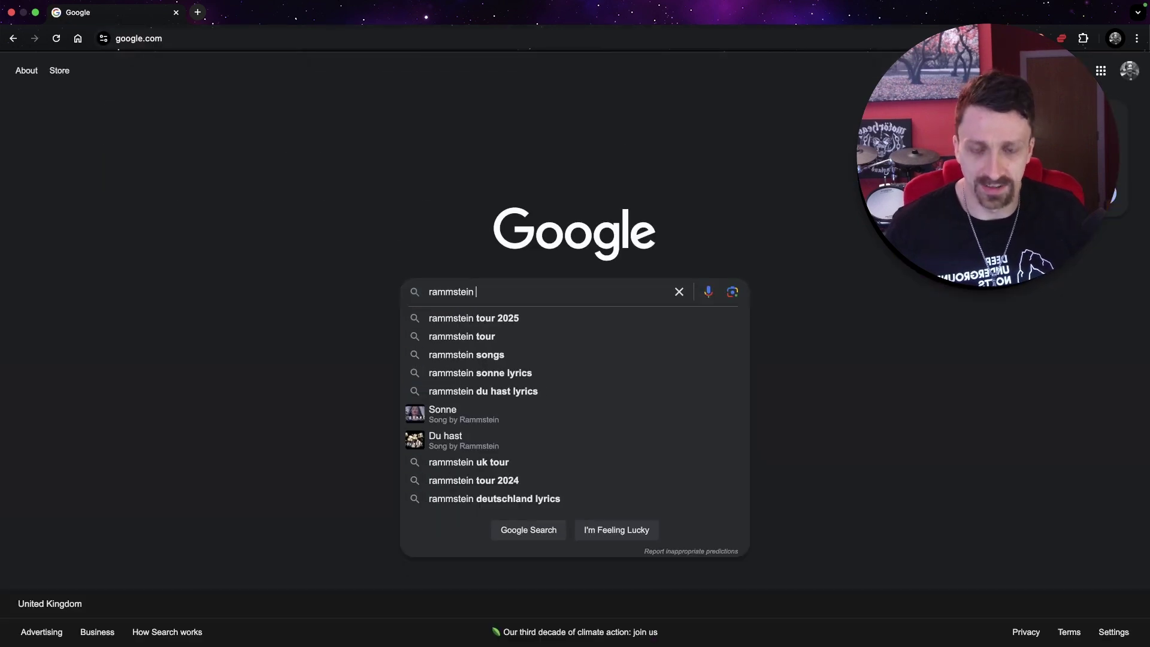
{"action": "type", "text": "sonne chords"}
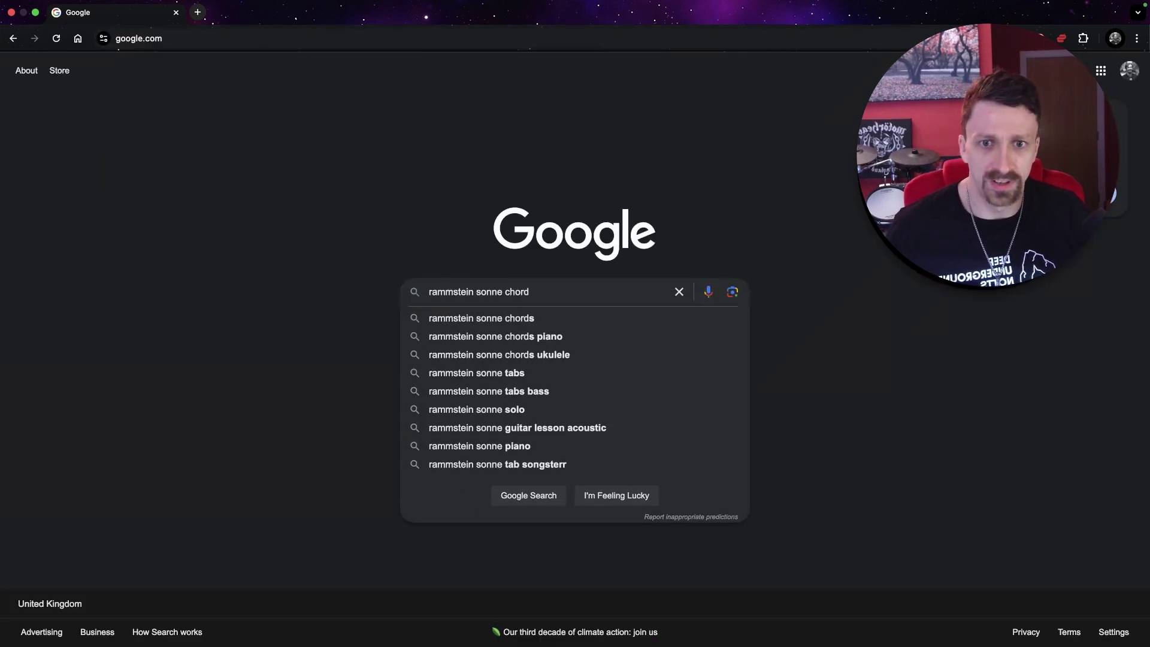
{"action": "key", "text": "Return"}
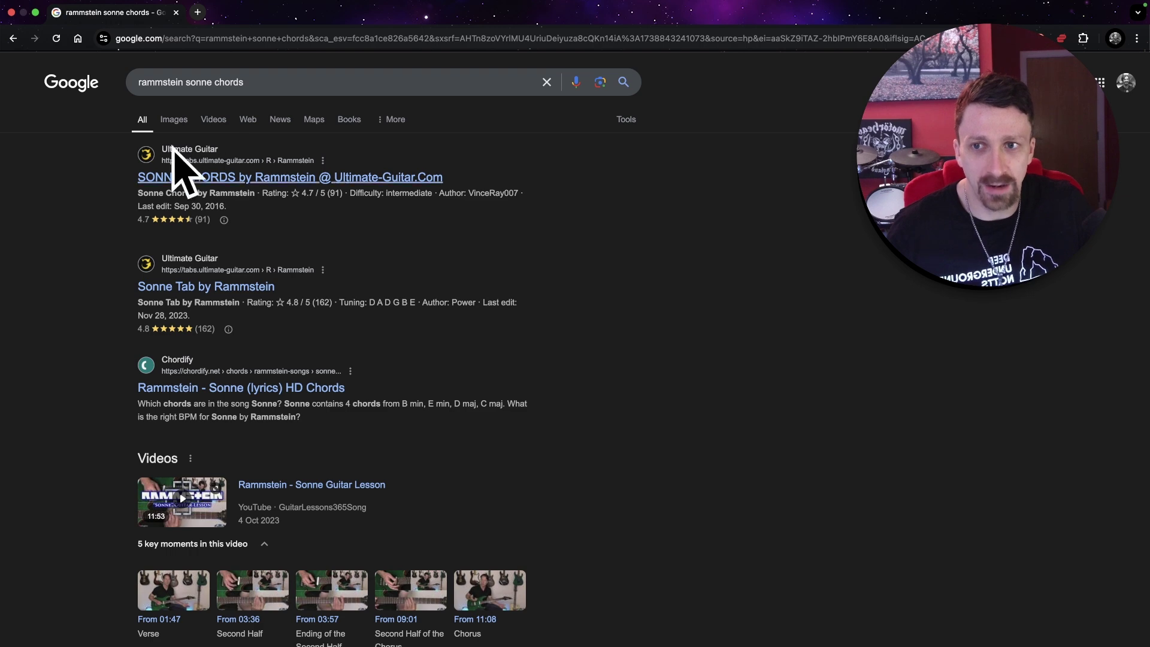
- Open the Ultimate Guitar chords result for Sonne in a new tab and examine the chords of the chorus
{"action": "left_click", "coordinate": [295, 179], "text": "super"}
{"action": "left_click", "coordinate": [234, 13]}
{"action": "scroll", "coordinate": [605, 416], "scroll_direction": "down", "scroll_amount": 10}
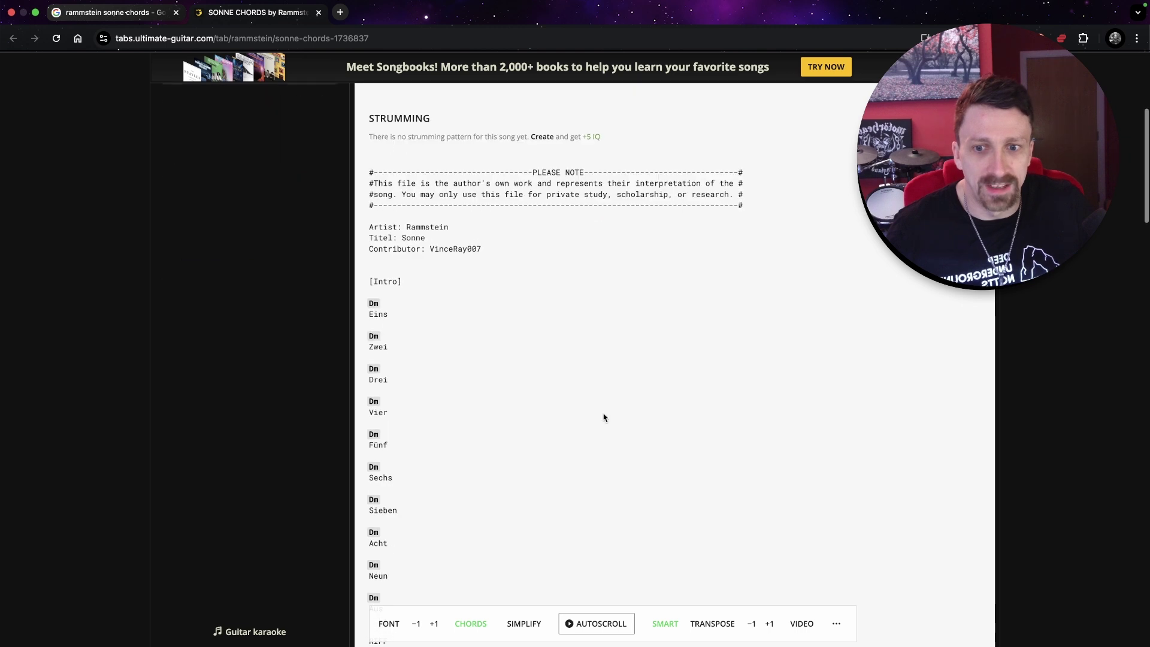
{"action": "scroll", "coordinate": [374, 355], "scroll_direction": "down", "scroll_amount": 7}
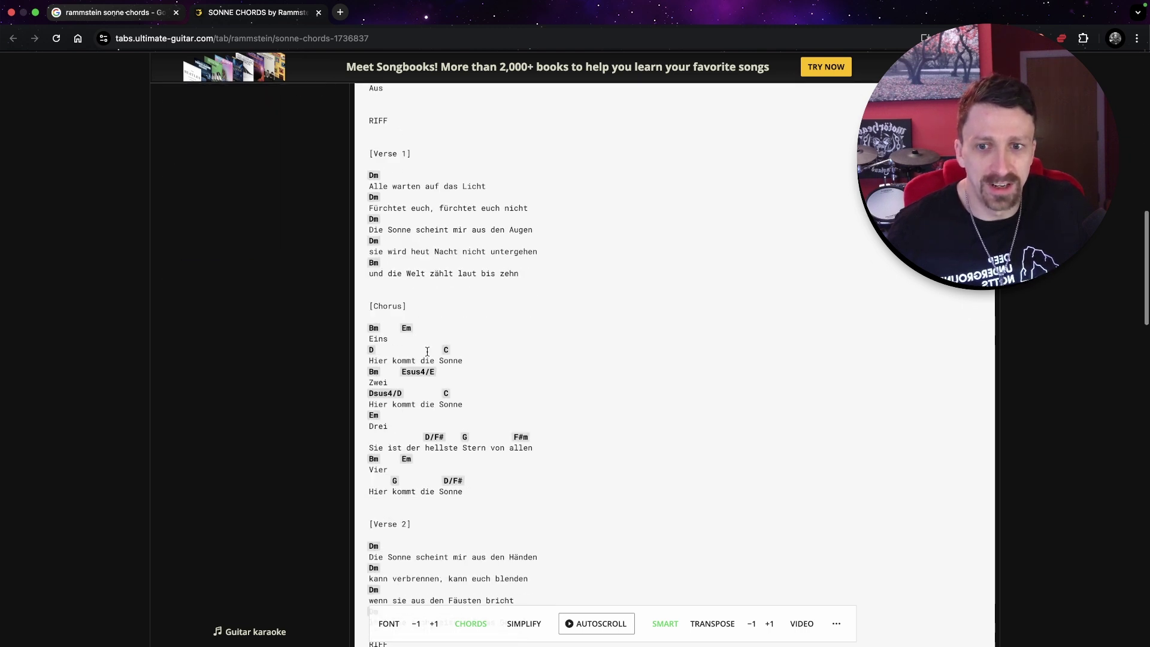
{"action": "mouse_move", "coordinate": [448, 356]}
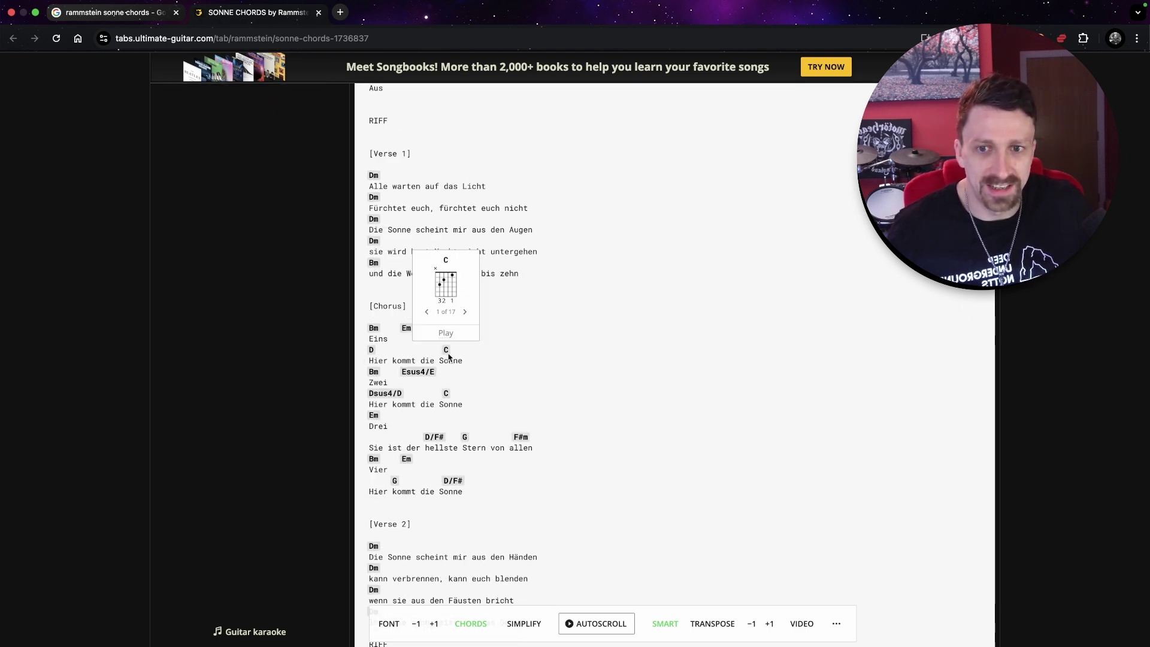
{"action": "mouse_move", "coordinate": [421, 376]}
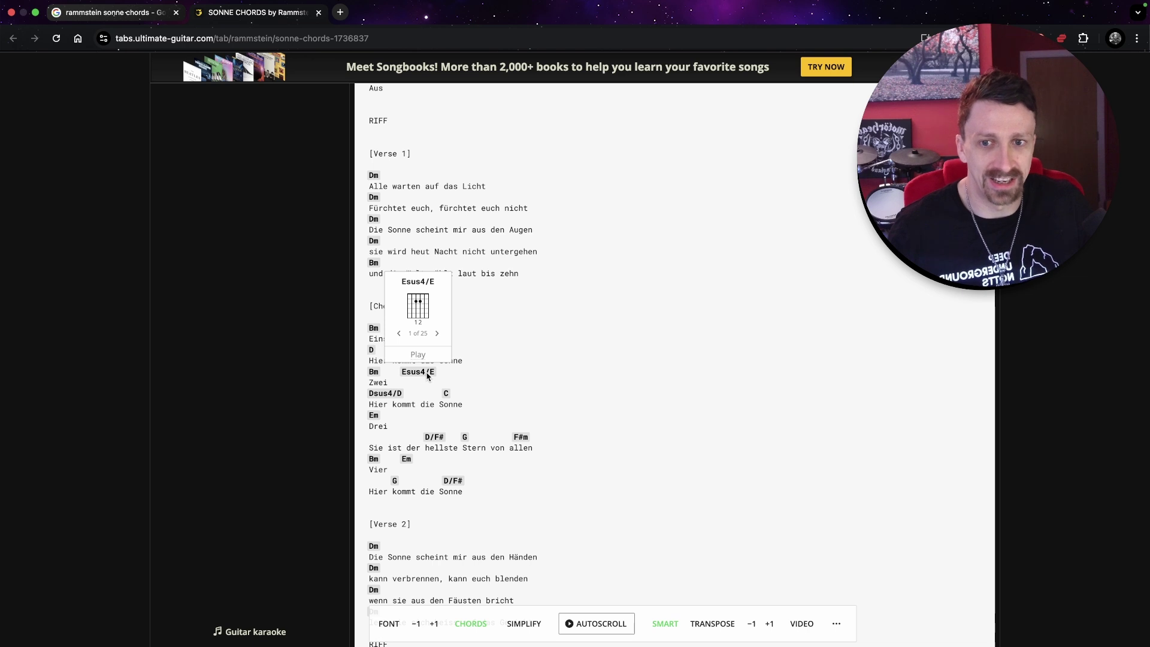
{"action": "mouse_move", "coordinate": [389, 398]}
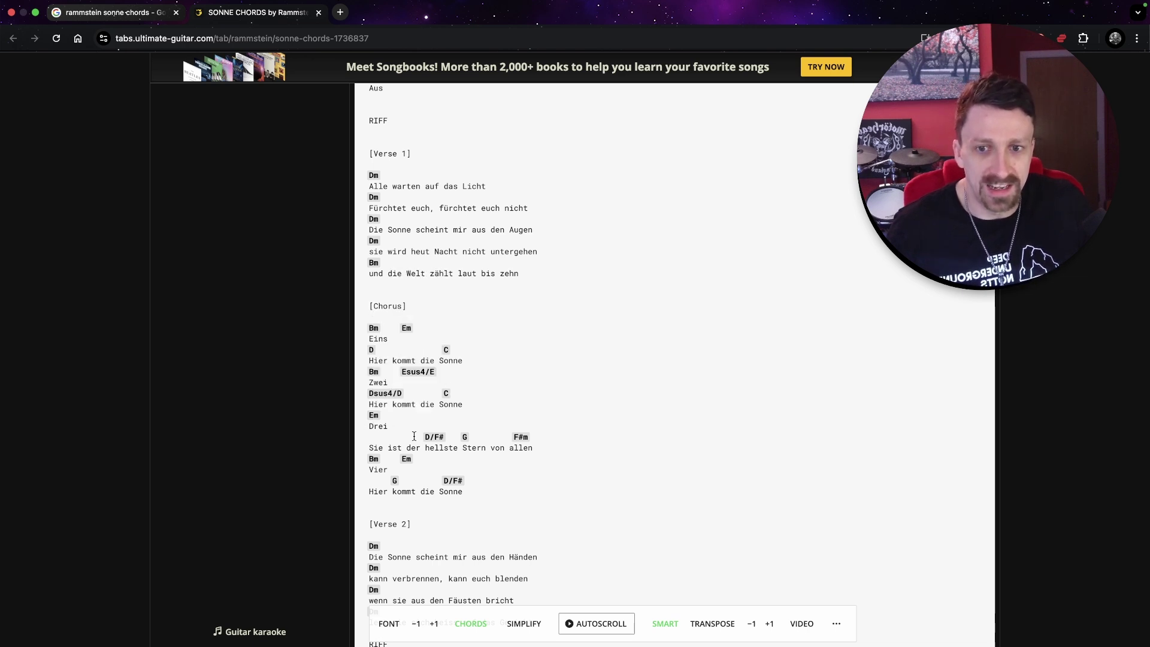
{"action": "mouse_move", "coordinate": [433, 442]}
{"action": "mouse_move", "coordinate": [519, 443]}
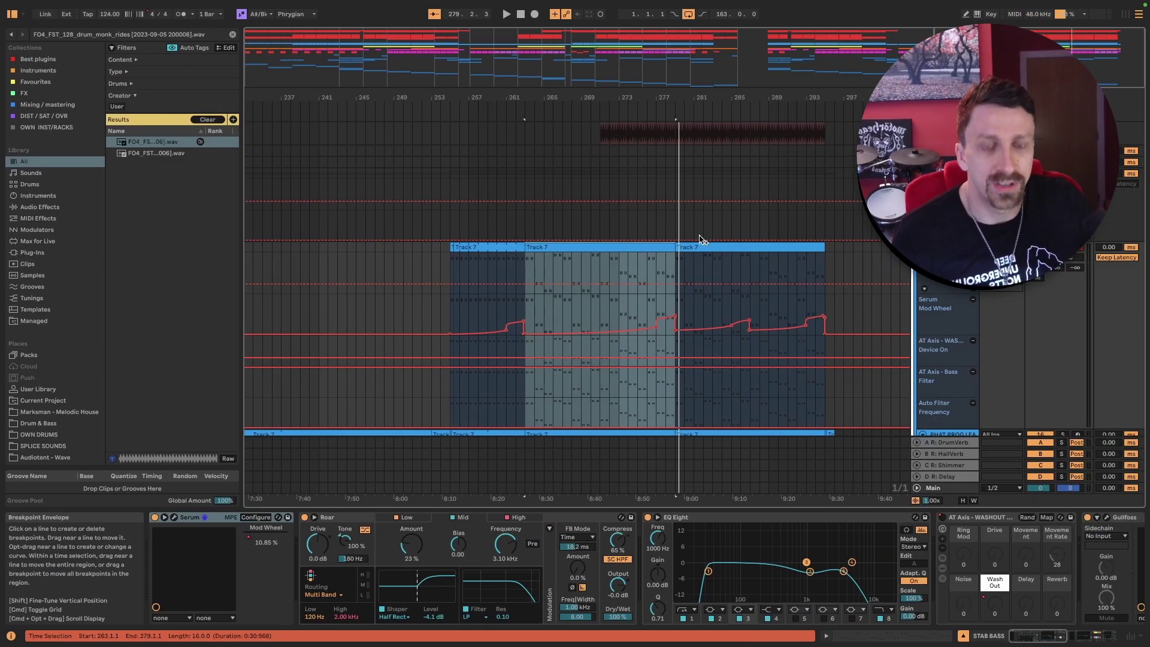
- Switch to Ableton Live, open the PHAT PROG LEAD clip at bar 263 and compare its opening notes with the chorus chords in the browser
{"action": "left_click", "coordinate": [616, 238]}
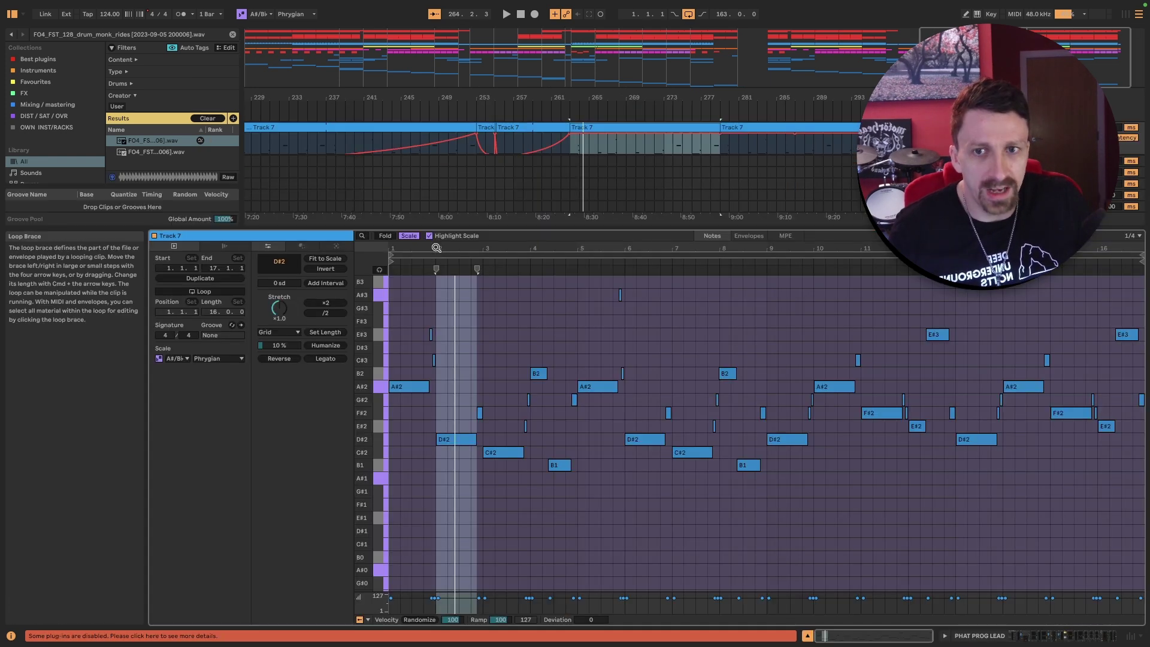
{"action": "left_click_drag", "start_coordinate": [437, 248], "coordinate": [436, 281]}
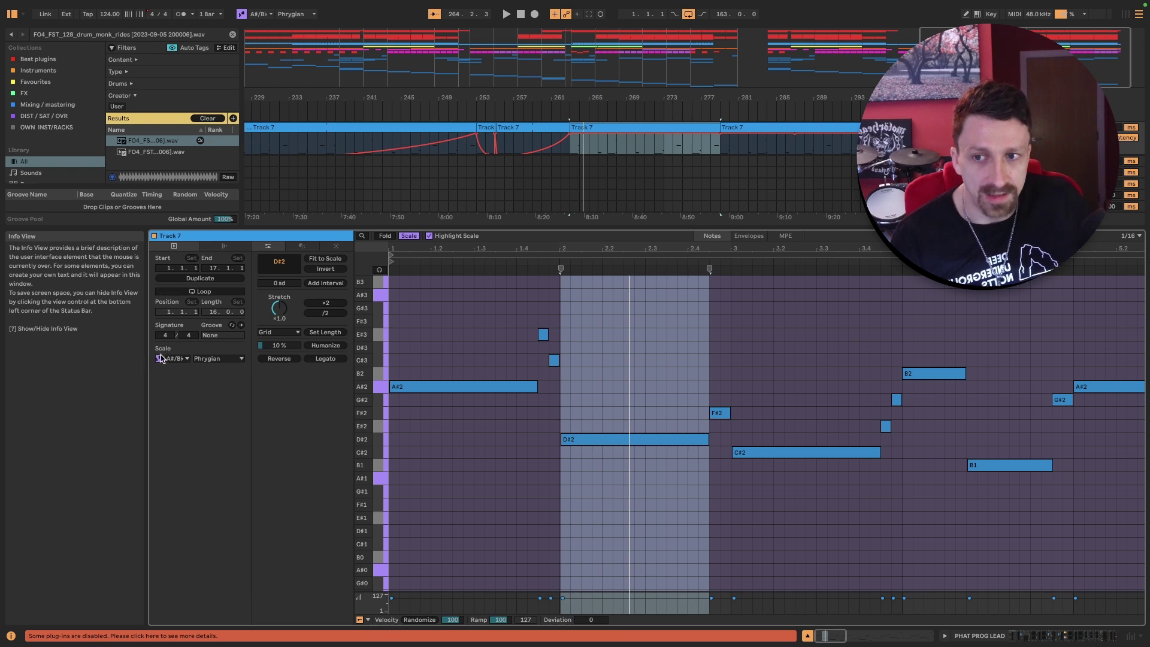
{"action": "key", "text": "ctrl+Right"}
{"action": "key", "text": "ctrl+Right"}
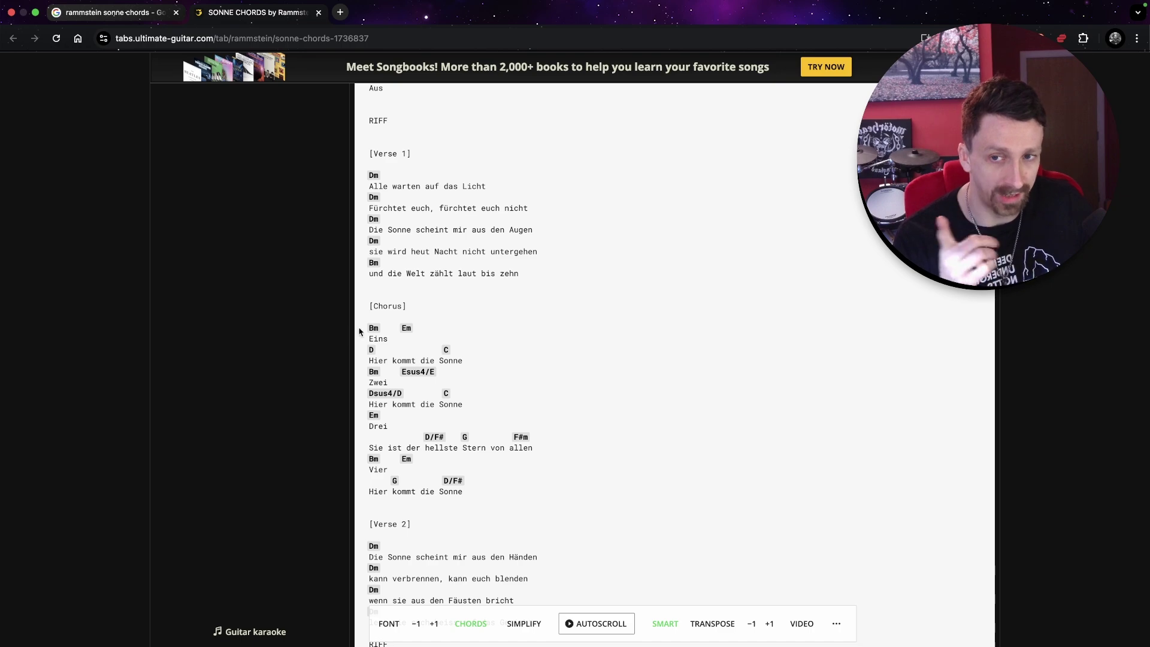
{"action": "mouse_move", "coordinate": [372, 329]}
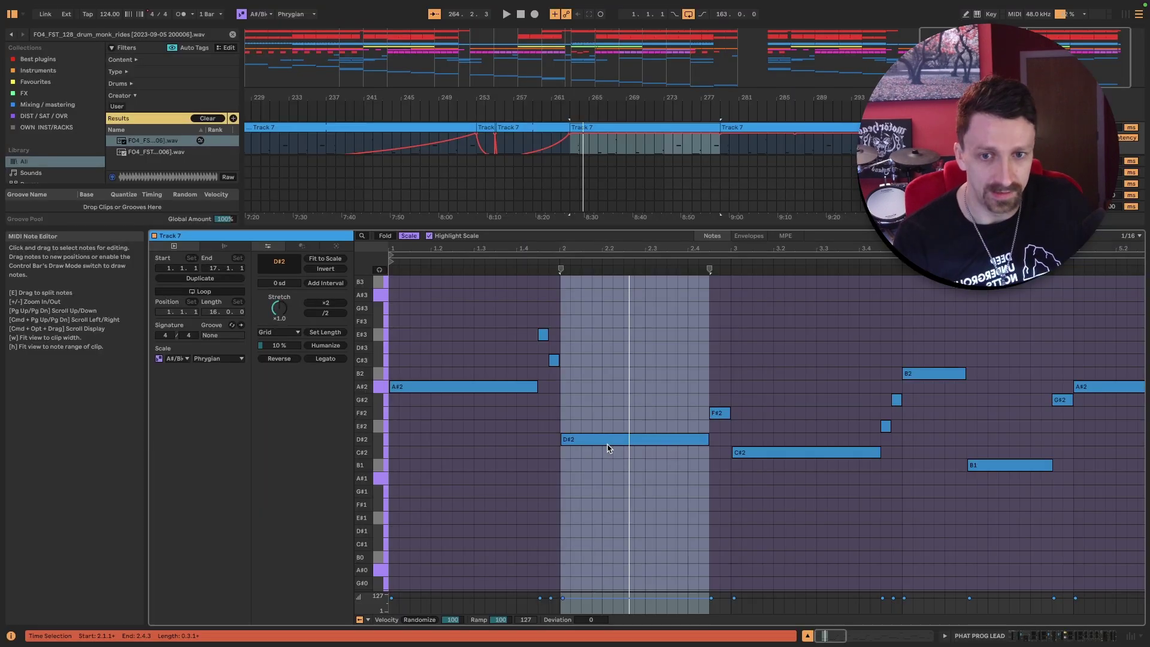
{"action": "key", "text": "ctrl+Right"}
{"action": "key", "text": "ctrl+Right"}
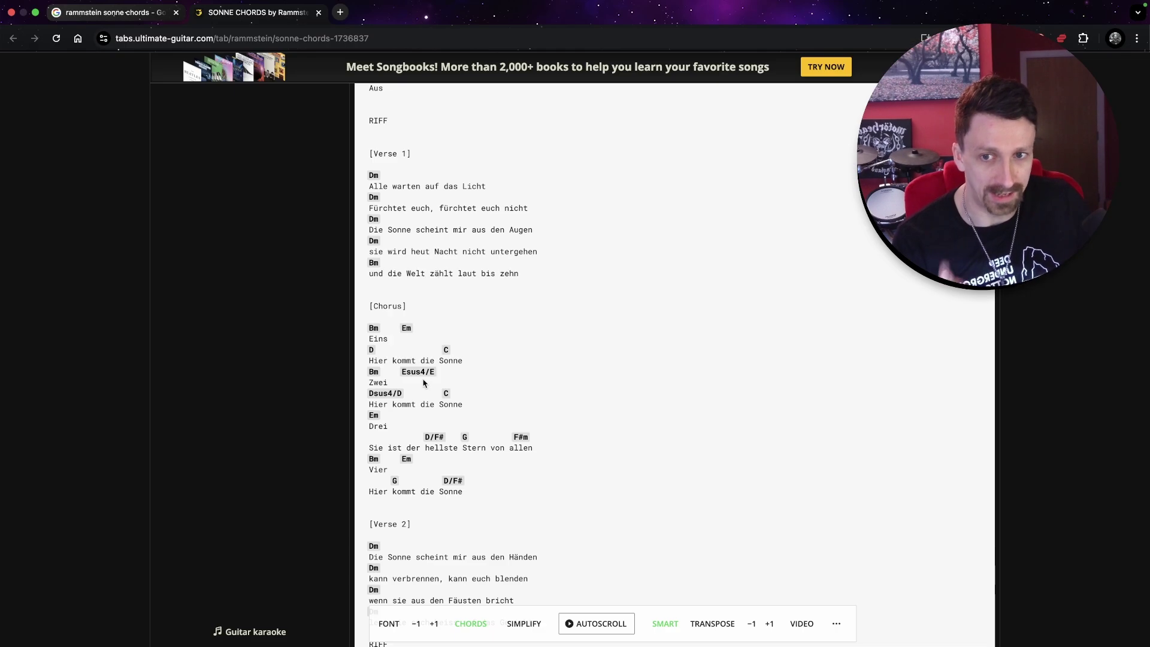
{"action": "mouse_move", "coordinate": [412, 325]}
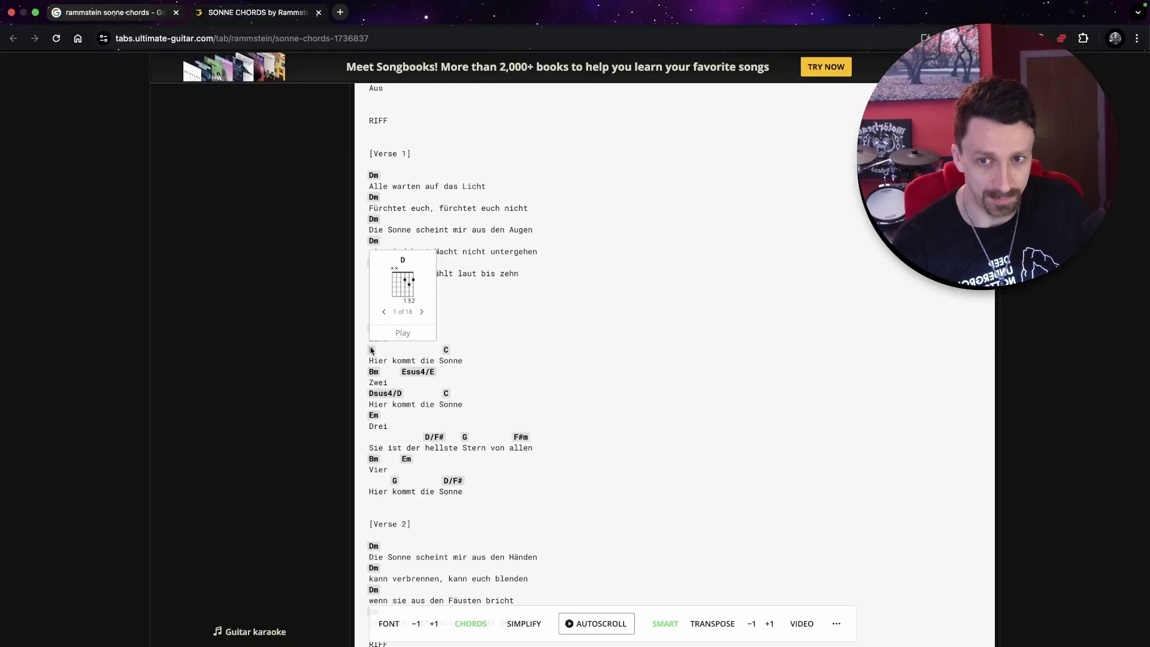
{"action": "key", "text": "ctrl+Right"}
{"action": "key", "text": "ctrl+Right"}
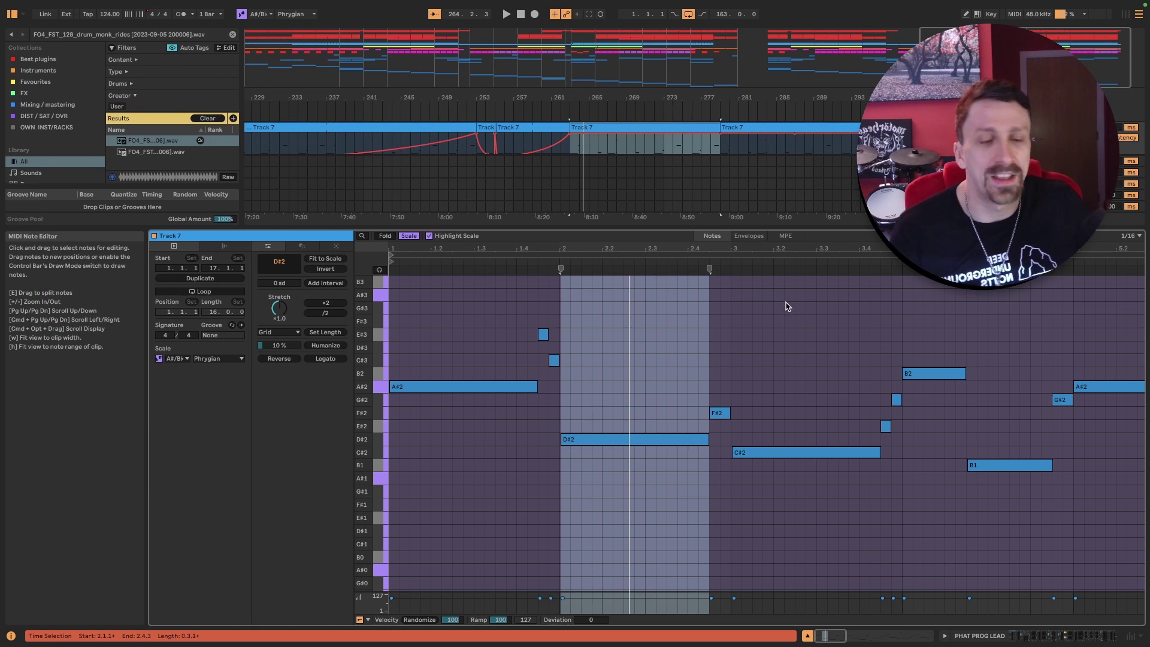
- Play the lead clip from bar 263, follow its notes in the piano roll, and close the clip editor
{"action": "scroll", "coordinate": [808, 276], "scroll_direction": "right", "scroll_amount": 3}
{"action": "scroll", "coordinate": [840, 247], "scroll_direction": "left", "scroll_amount": 3}
{"action": "key", "text": "space"}
{"action": "scroll", "coordinate": [752, 390], "scroll_direction": "right", "scroll_amount": 3}
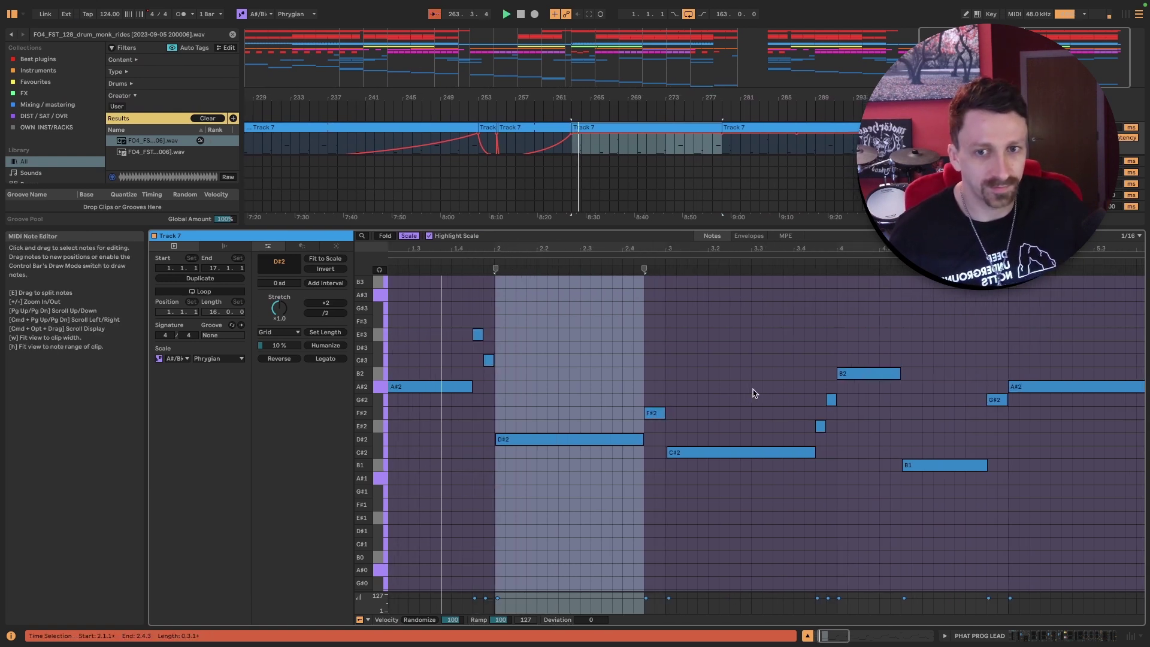
{"action": "scroll", "coordinate": [663, 395], "scroll_direction": "left", "scroll_amount": 3}
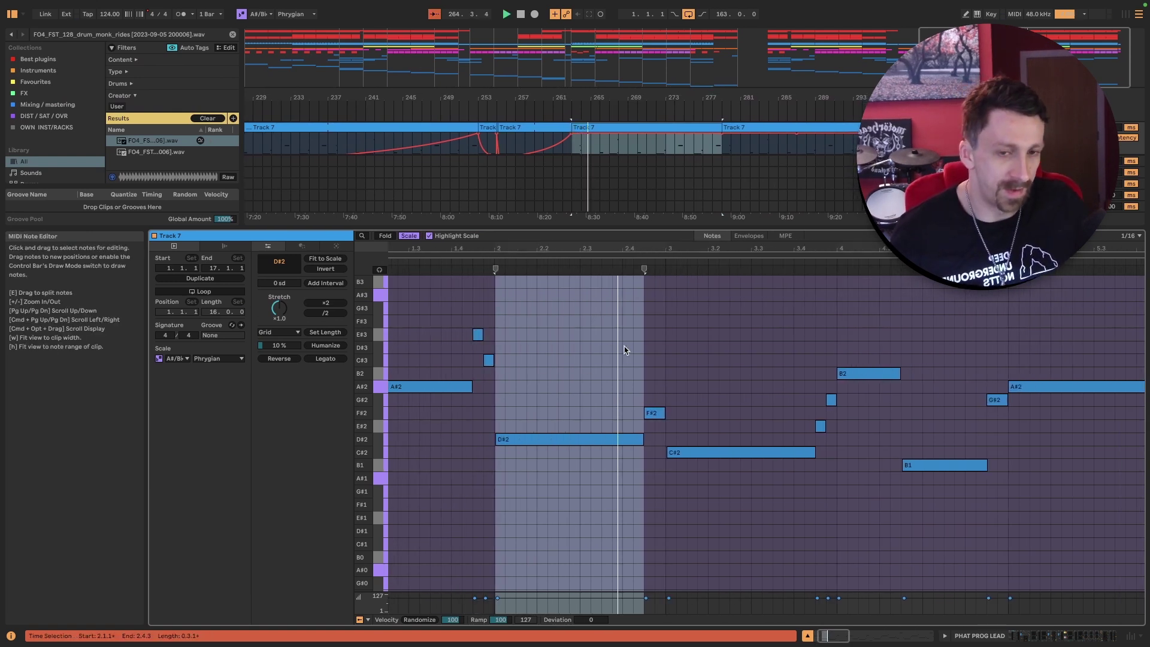
{"action": "scroll", "coordinate": [624, 352], "scroll_direction": "right", "scroll_amount": 3}
{"action": "scroll", "coordinate": [632, 352], "scroll_direction": "right", "scroll_amount": 2}
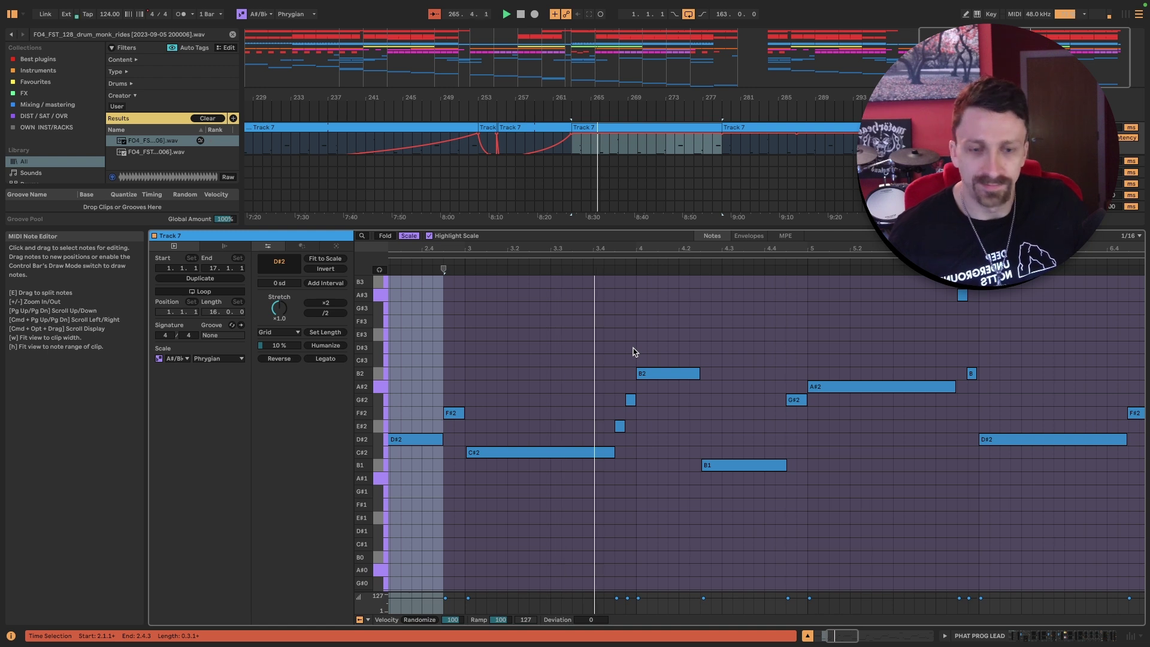
{"action": "scroll", "coordinate": [634, 351], "scroll_direction": "right", "scroll_amount": 3}
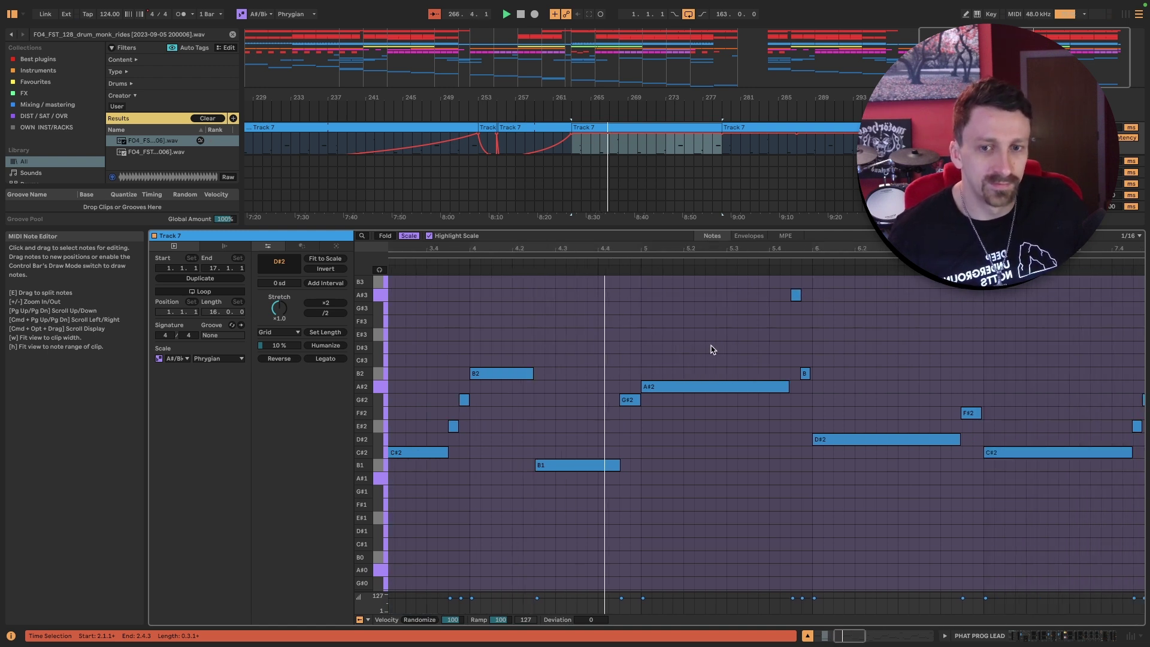
{"action": "left_click_drag", "start_coordinate": [726, 236], "coordinate": [725, 244]}
{"action": "key", "text": "ctrl+alt+l"}
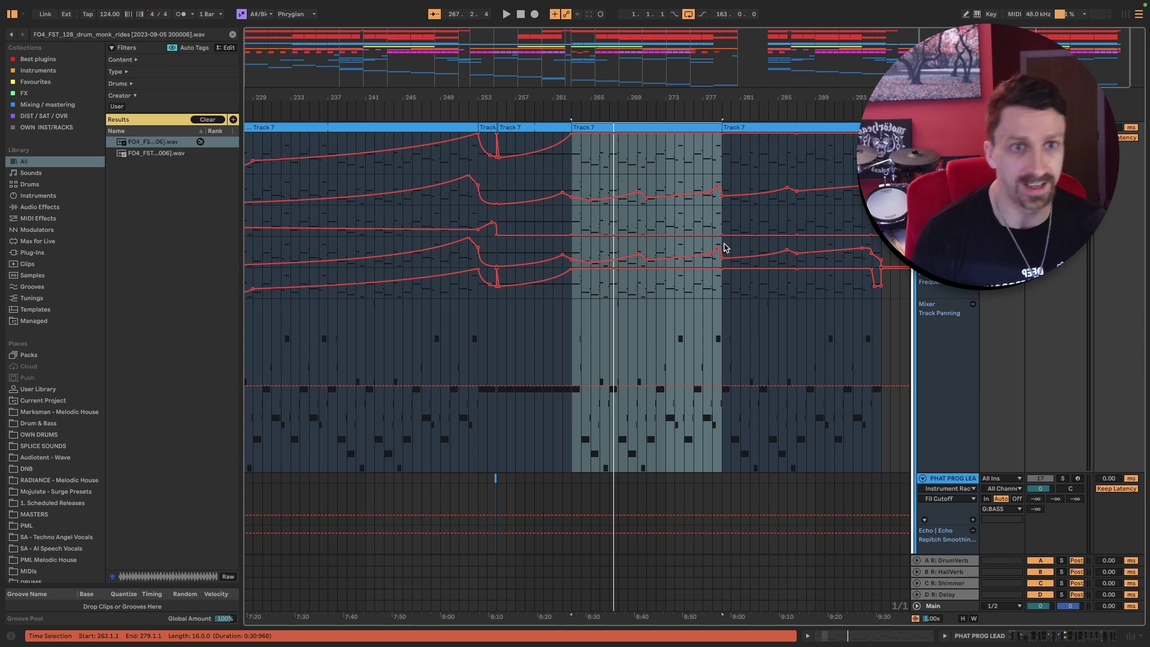
- Select the 32-bar PHAT PROG LEAD clip at bar 185 in the arrangement and play from there
{"action": "scroll", "coordinate": [812, 205], "scroll_direction": "up", "scroll_amount": 2}
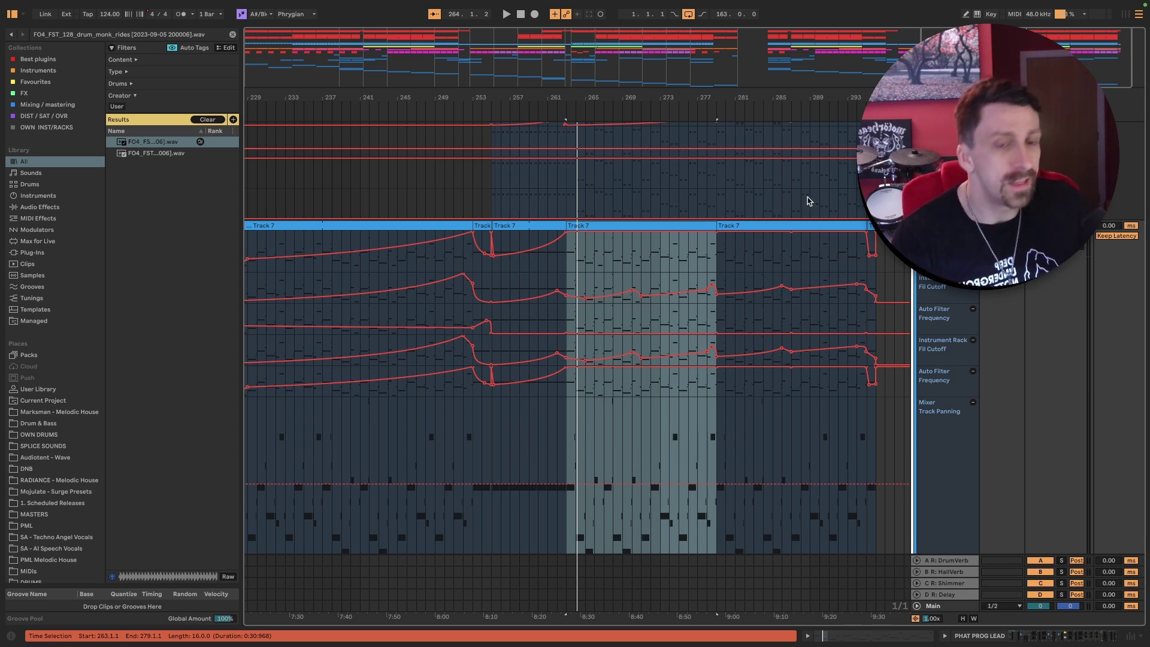
{"action": "scroll", "coordinate": [808, 201], "scroll_direction": "down", "scroll_amount": 3}
{"action": "scroll", "coordinate": [747, 259], "scroll_direction": "up", "scroll_amount": 3}
{"action": "scroll", "coordinate": [747, 257], "scroll_direction": "left", "scroll_amount": 2}
{"action": "scroll", "coordinate": [749, 257], "scroll_direction": "down", "scroll_amount": 2}
{"action": "scroll", "coordinate": [718, 239], "scroll_direction": "up", "scroll_amount": 4}
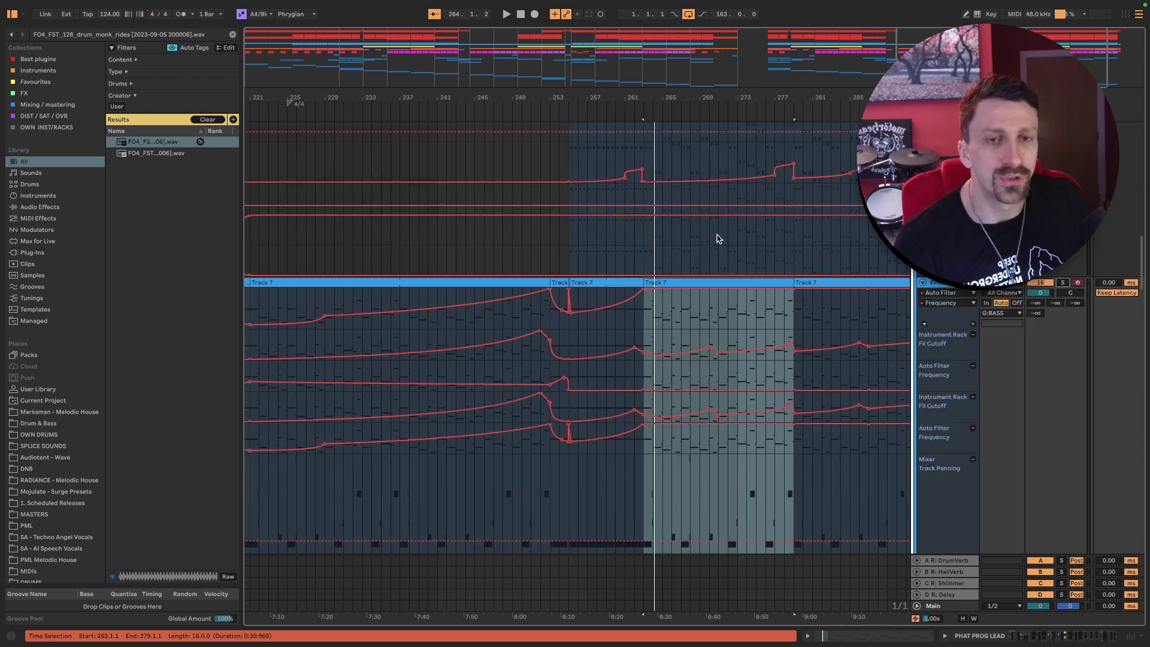
{"action": "scroll", "coordinate": [719, 238], "scroll_direction": "down", "scroll_amount": 3}
{"action": "scroll", "coordinate": [722, 237], "scroll_direction": "up", "scroll_amount": 3}
{"action": "scroll", "coordinate": [683, 160], "scroll_direction": "down", "scroll_amount": 4, "text": "ctrl"}
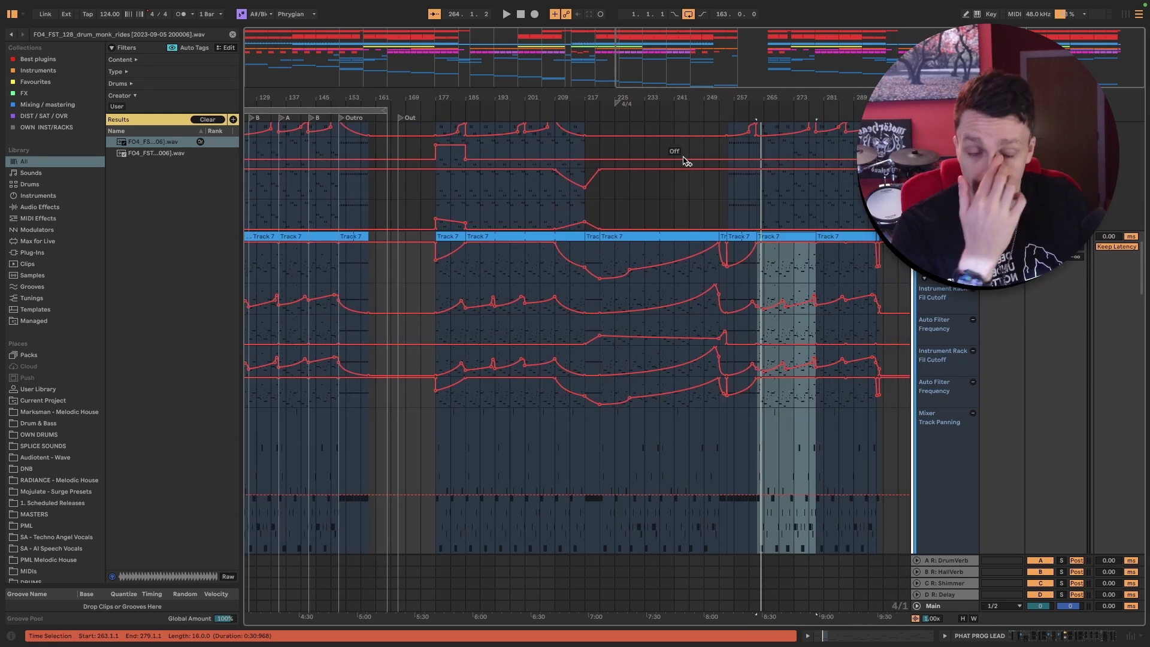
{"action": "left_click", "coordinate": [486, 233]}
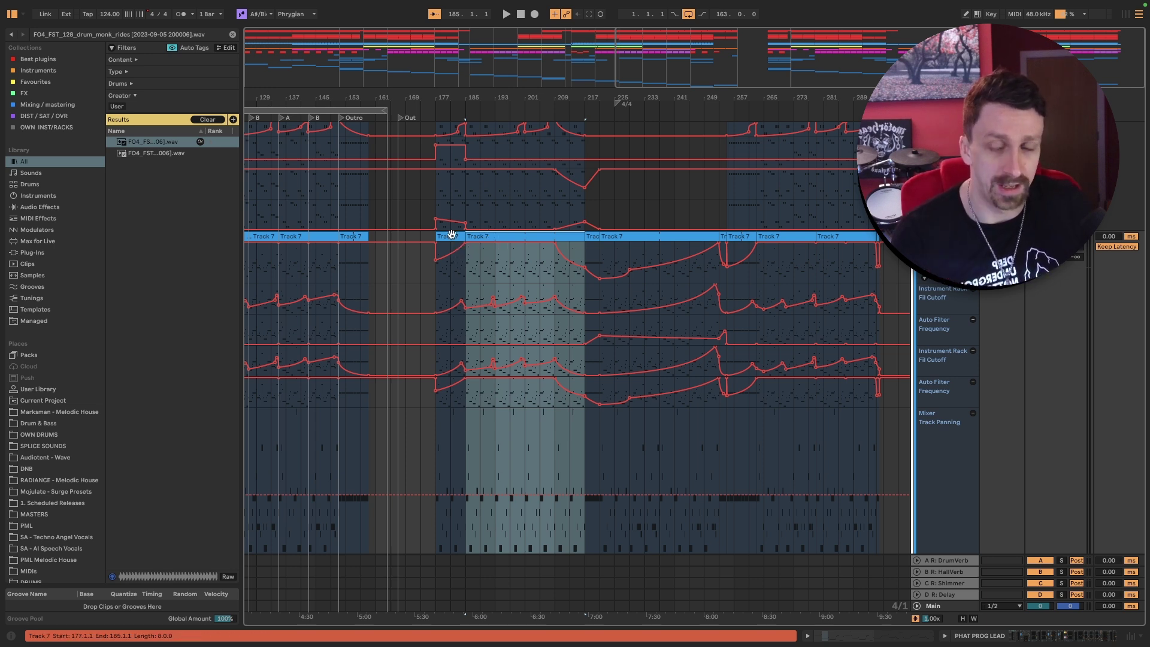
{"action": "key", "text": "space"}
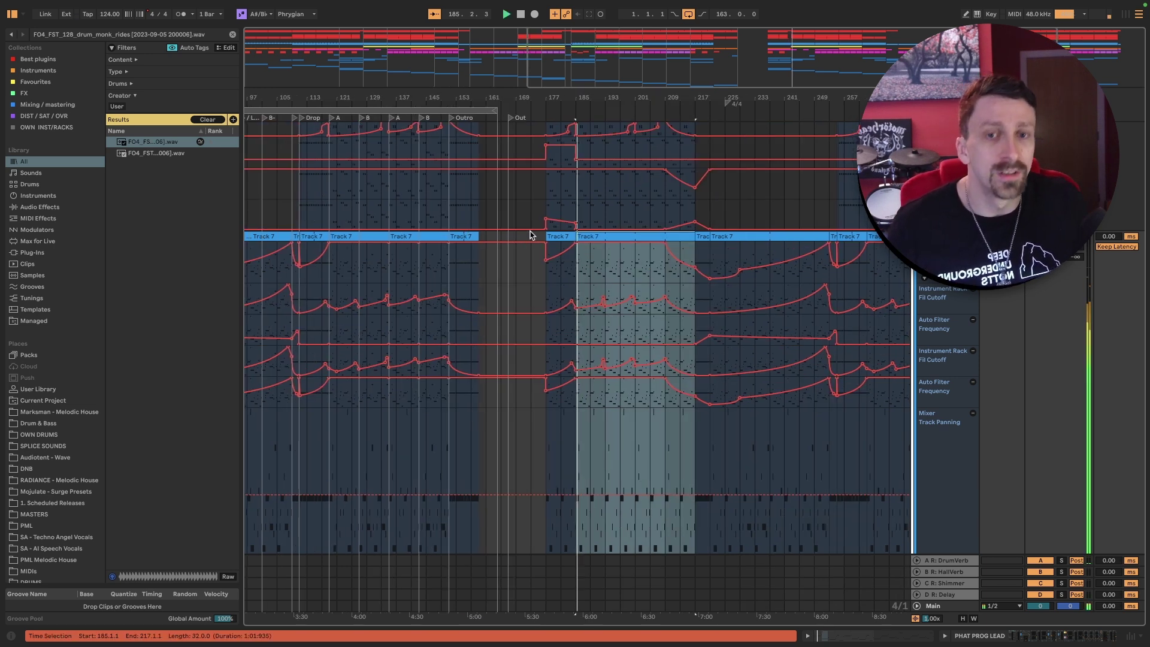
- Open the bar 185 lead clip to examine its notes during playback, and close the clip editor
{"action": "double_click", "coordinate": [614, 237]}
{"action": "left_click_drag", "start_coordinate": [712, 250], "coordinate": [712, 232]}
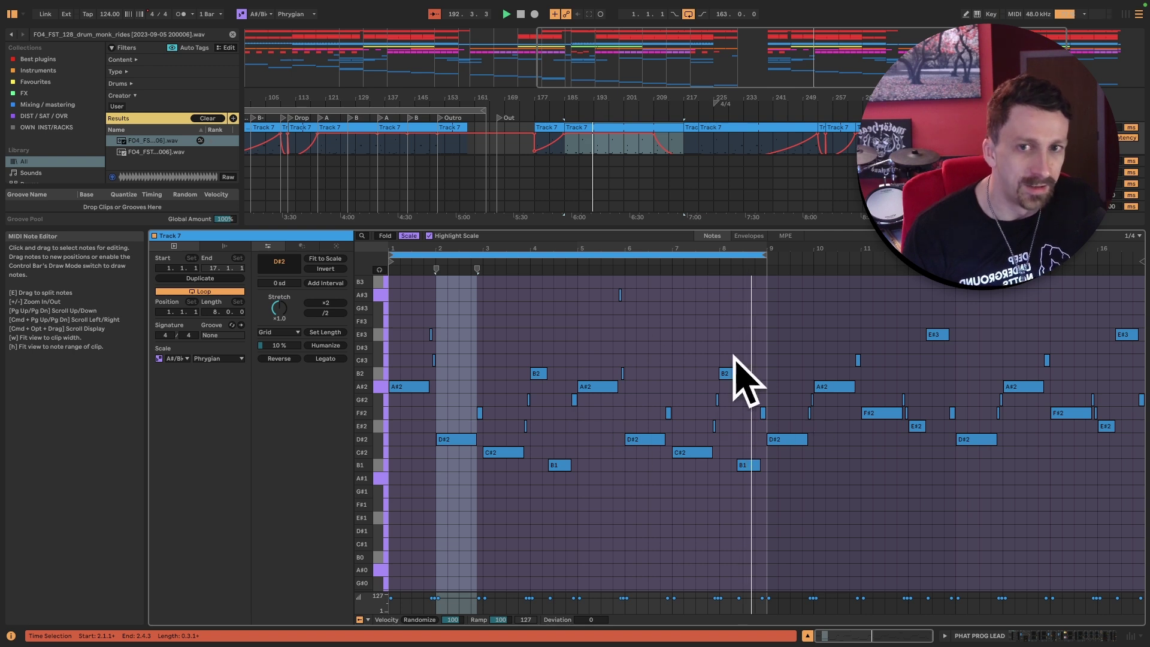
{"action": "double_click", "coordinate": [540, 127]}
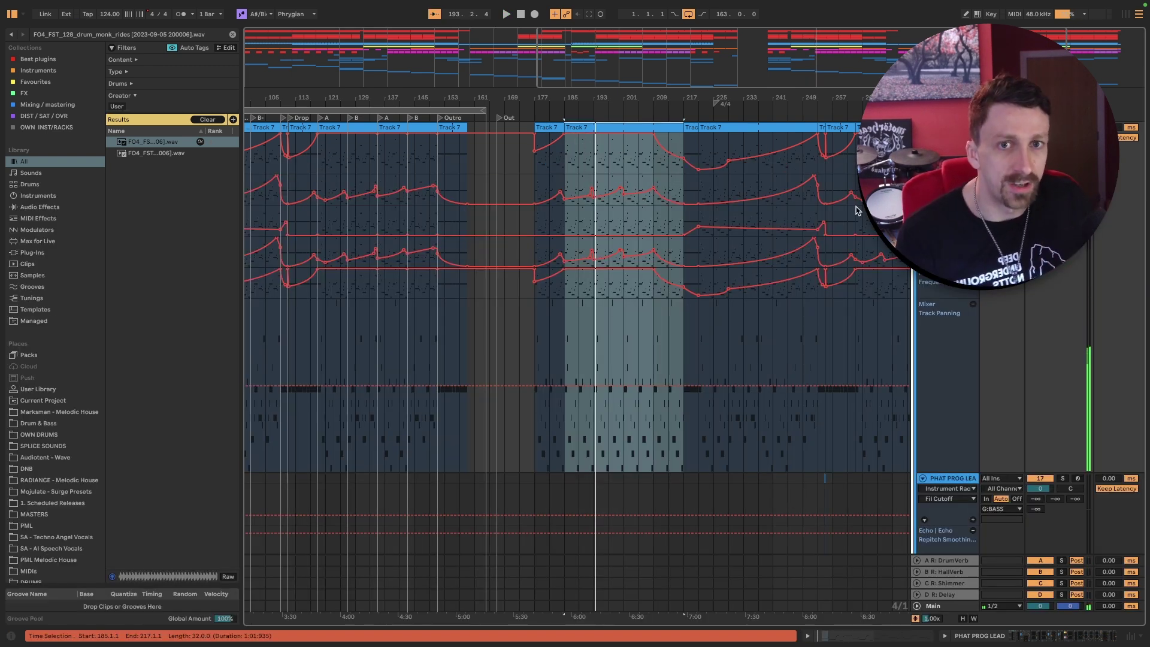
- Select the PHAT PROG LEAD clip at bar 221 and play the arrangement from there
{"action": "scroll", "coordinate": [778, 192], "scroll_direction": "right", "scroll_amount": 5}
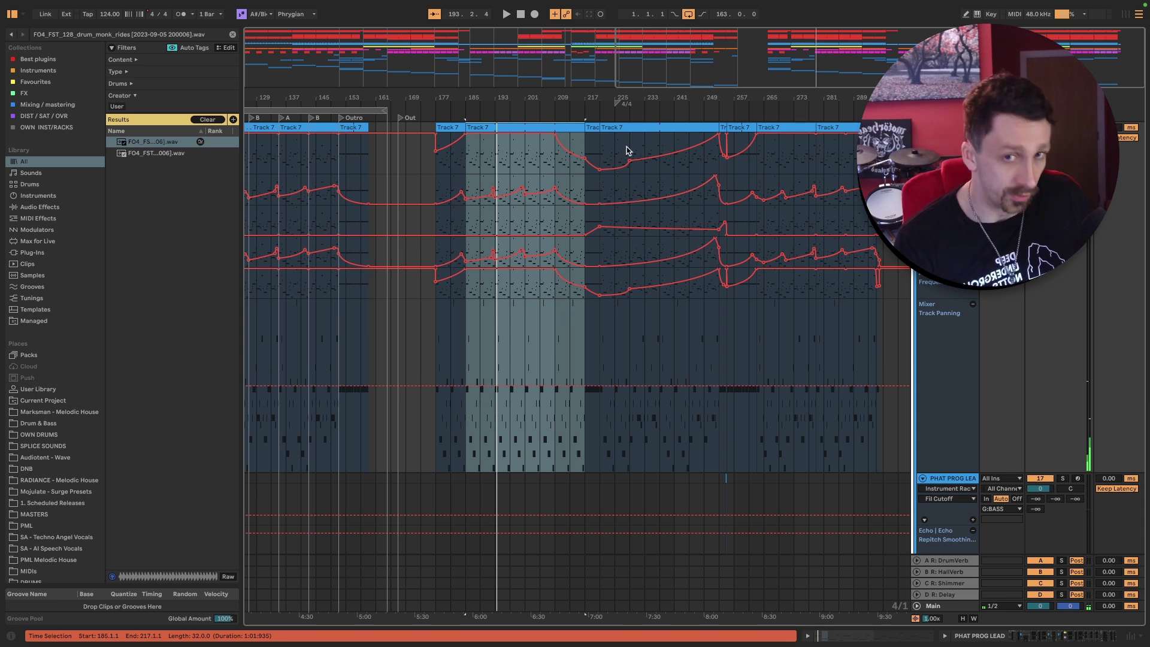
{"action": "left_click", "coordinate": [636, 128]}
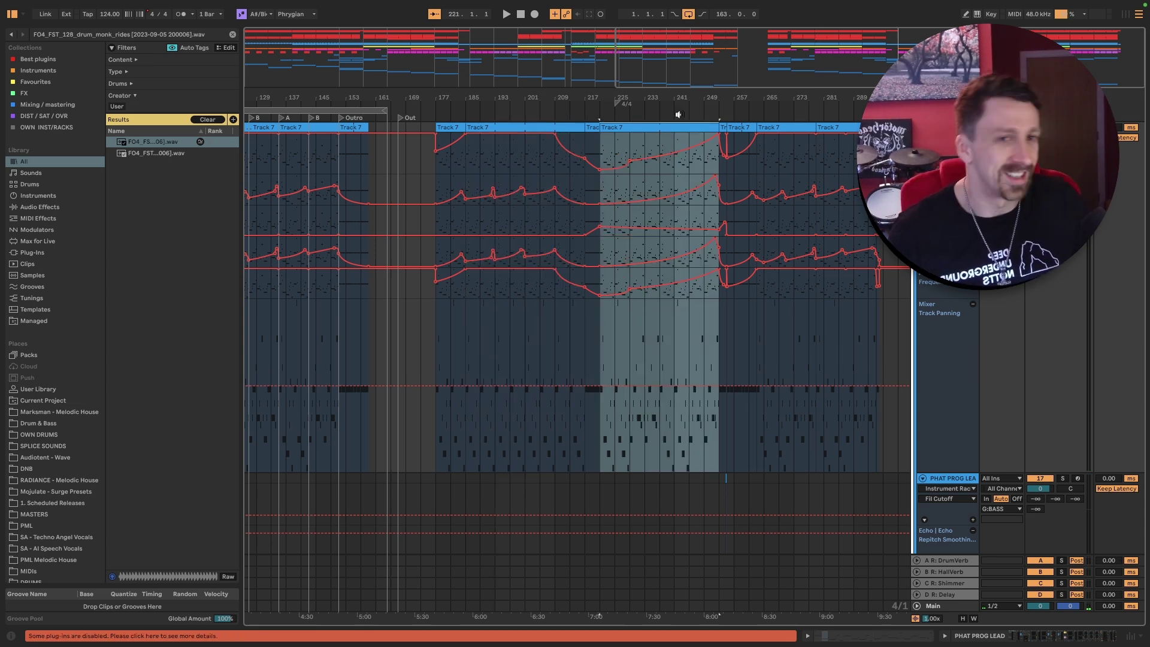
{"action": "key", "text": "space"}
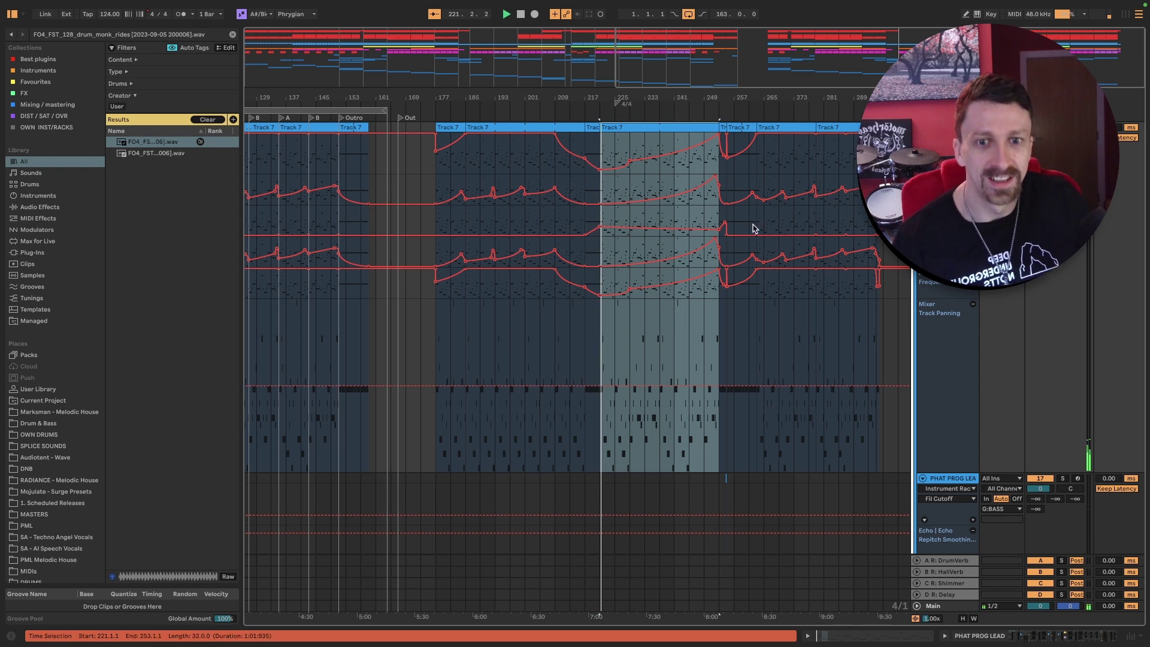
- Look through the lead, pad, synth, vocal and FX tracks around bar 221 while the arrangement plays
{"action": "scroll", "coordinate": [753, 227], "scroll_direction": "down", "scroll_amount": 5}
{"action": "scroll", "coordinate": [739, 210], "scroll_direction": "down", "scroll_amount": 15}
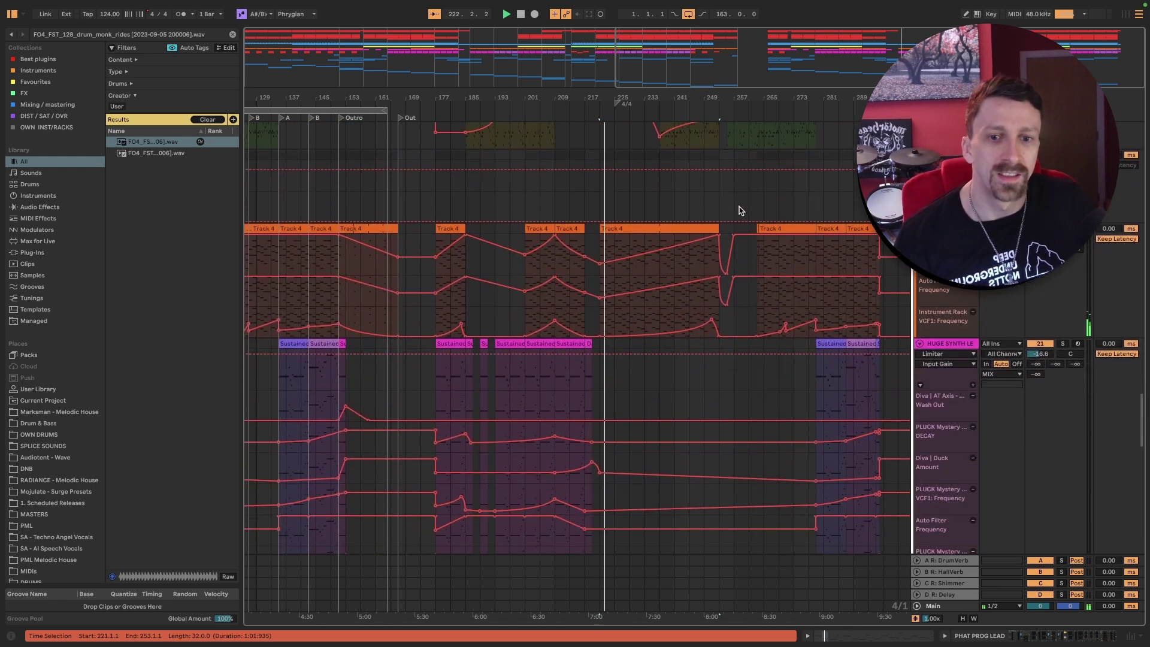
{"action": "scroll", "coordinate": [739, 210], "scroll_direction": "down", "scroll_amount": 2}
{"action": "scroll", "coordinate": [738, 213], "scroll_direction": "up", "scroll_amount": 12}
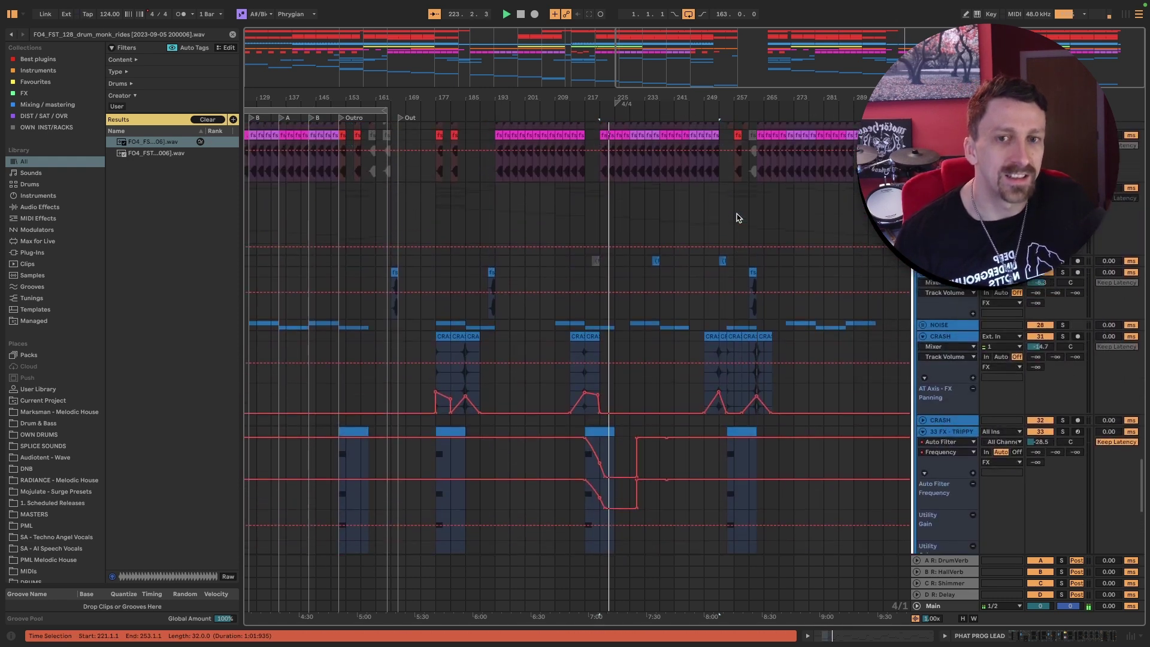
{"action": "scroll", "coordinate": [737, 215], "scroll_direction": "up", "scroll_amount": 3}
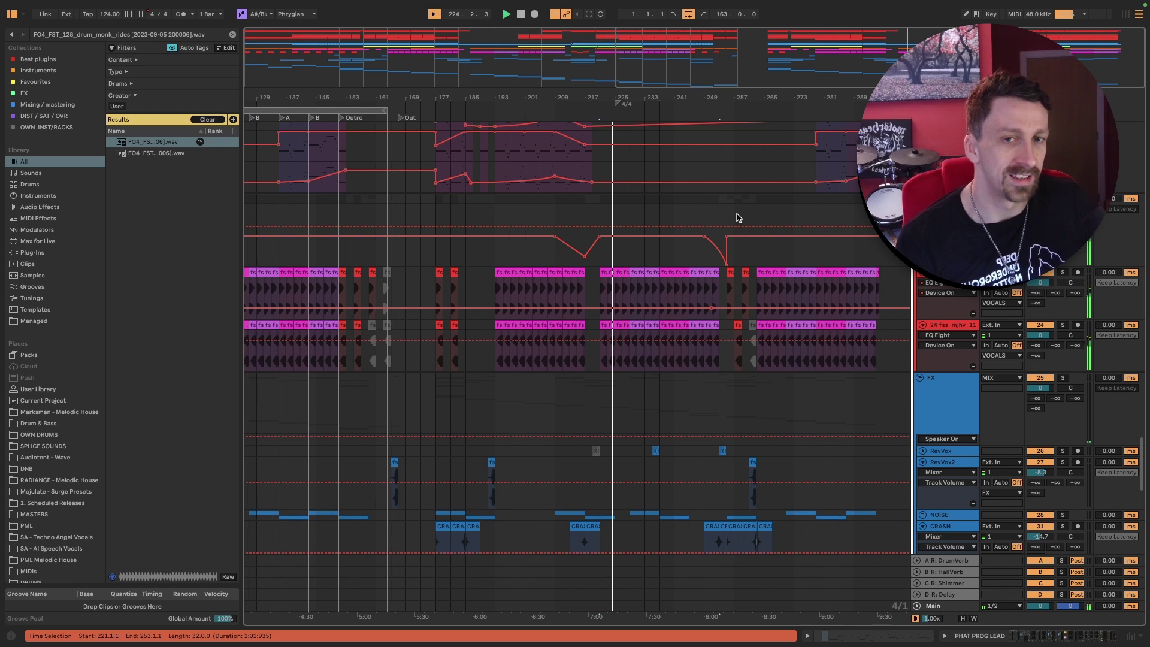
{"action": "scroll", "coordinate": [724, 237], "scroll_direction": "up", "scroll_amount": 4}
{"action": "scroll", "coordinate": [725, 236], "scroll_direction": "up", "scroll_amount": 1}
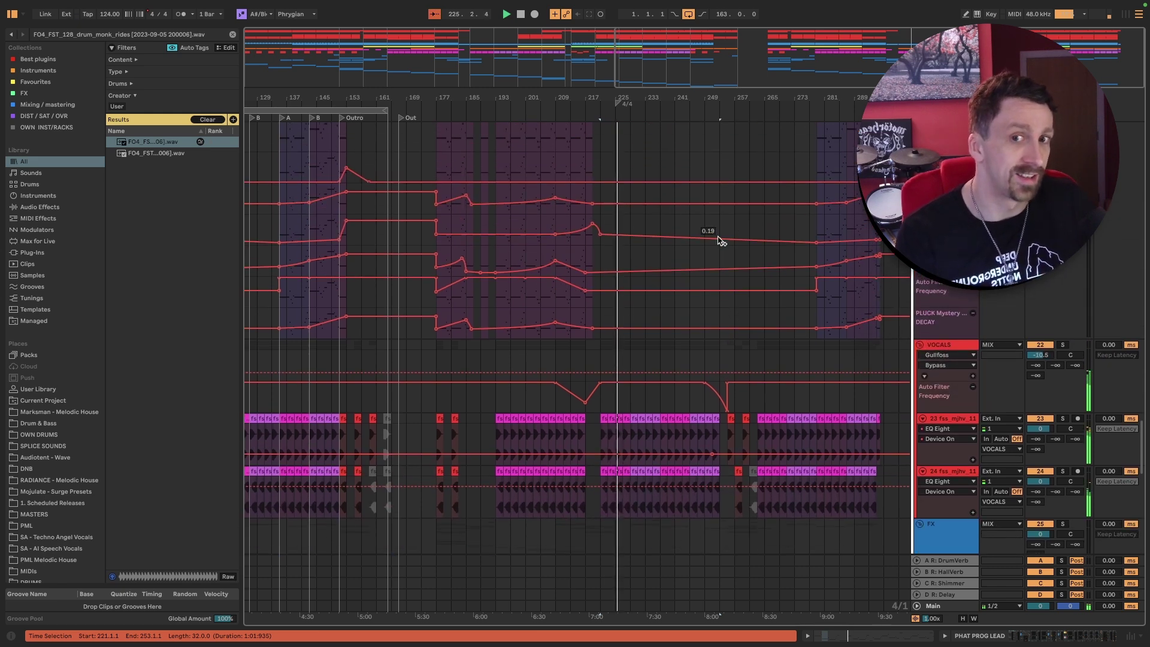
{"action": "scroll", "coordinate": [721, 240], "scroll_direction": "up", "scroll_amount": 6}
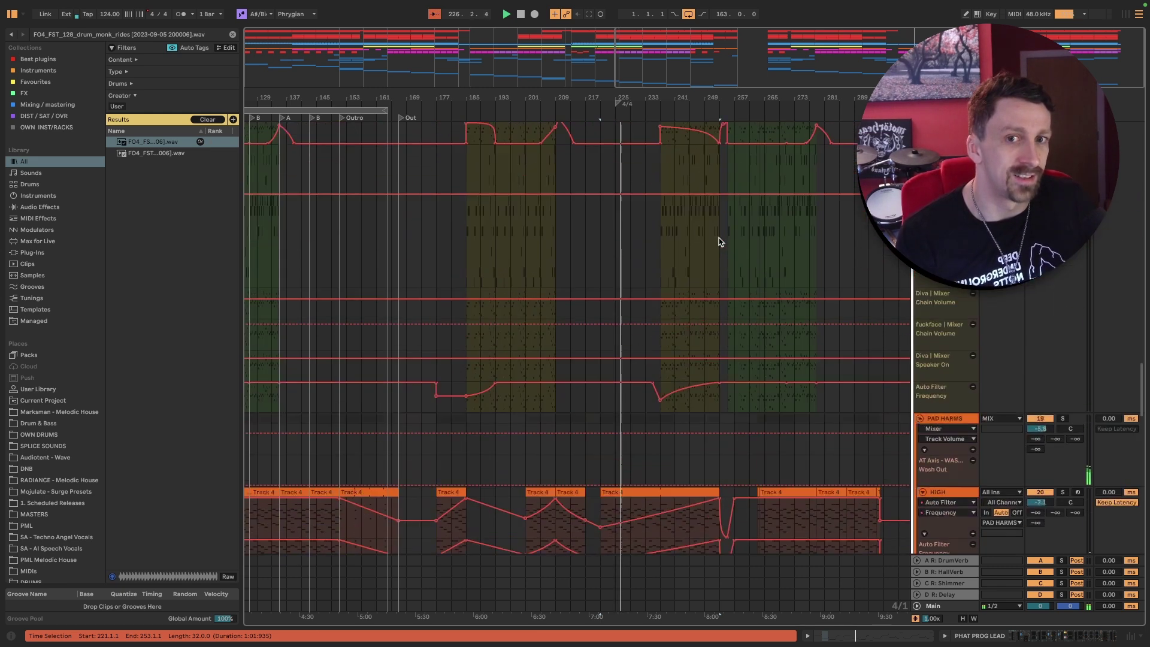
{"action": "scroll", "coordinate": [720, 242], "scroll_direction": "up", "scroll_amount": 10}
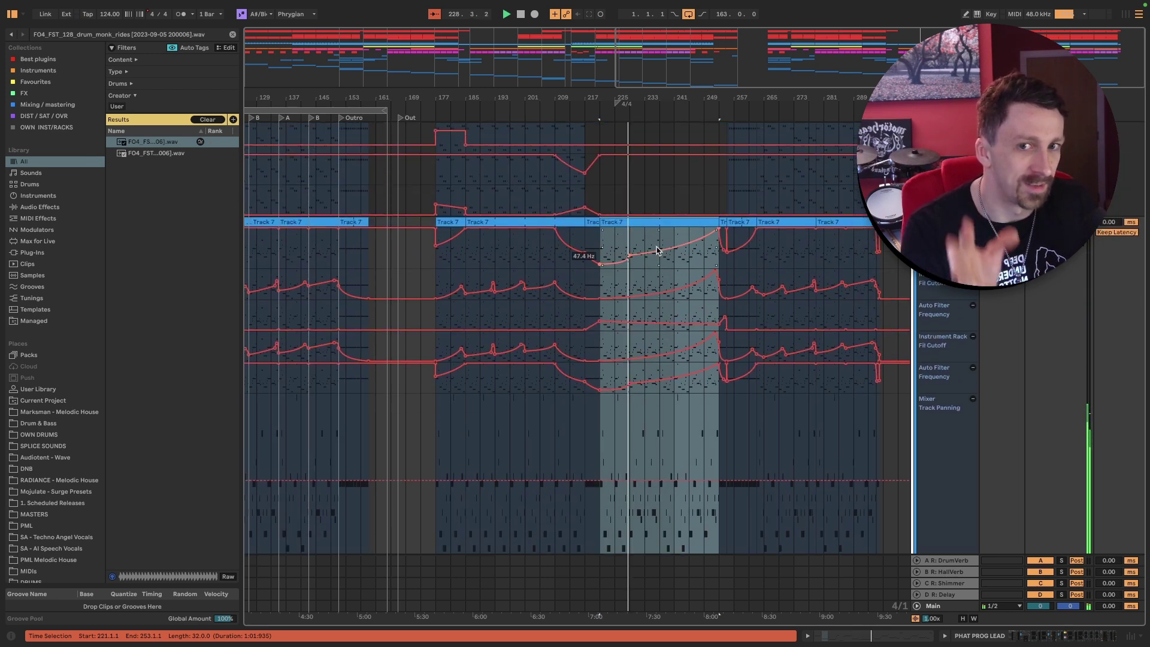
{"action": "scroll", "coordinate": [664, 341], "scroll_direction": "down", "scroll_amount": 6}
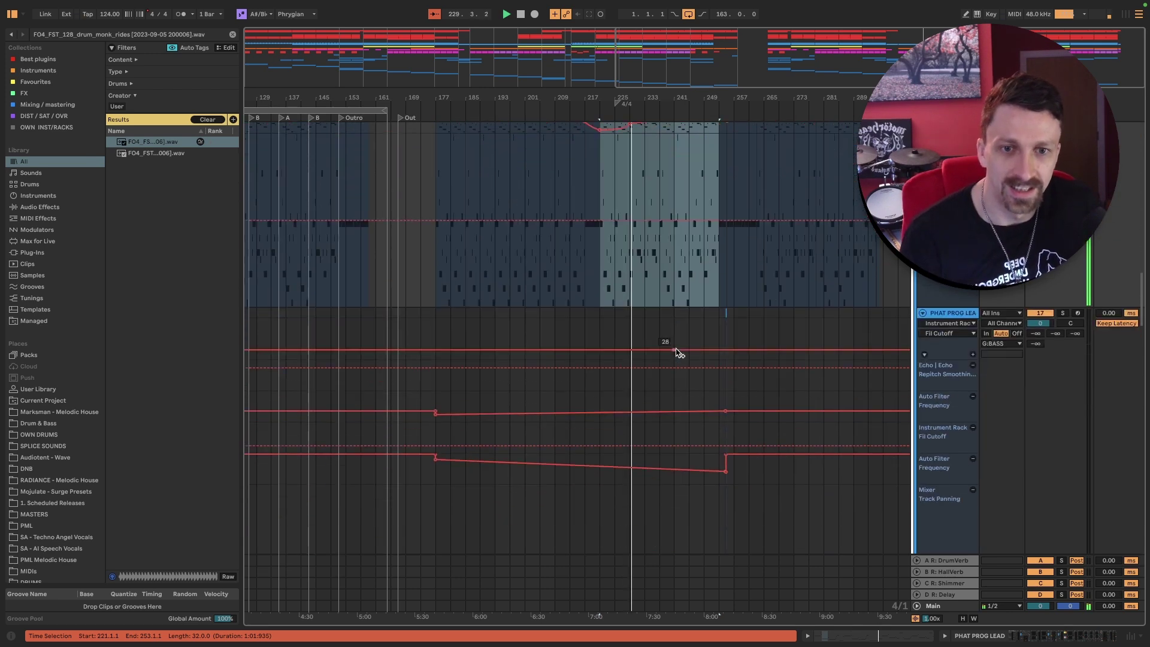
{"action": "scroll", "coordinate": [677, 351], "scroll_direction": "down", "scroll_amount": 8}
{"action": "scroll", "coordinate": [678, 352], "scroll_direction": "up", "scroll_amount": 4}
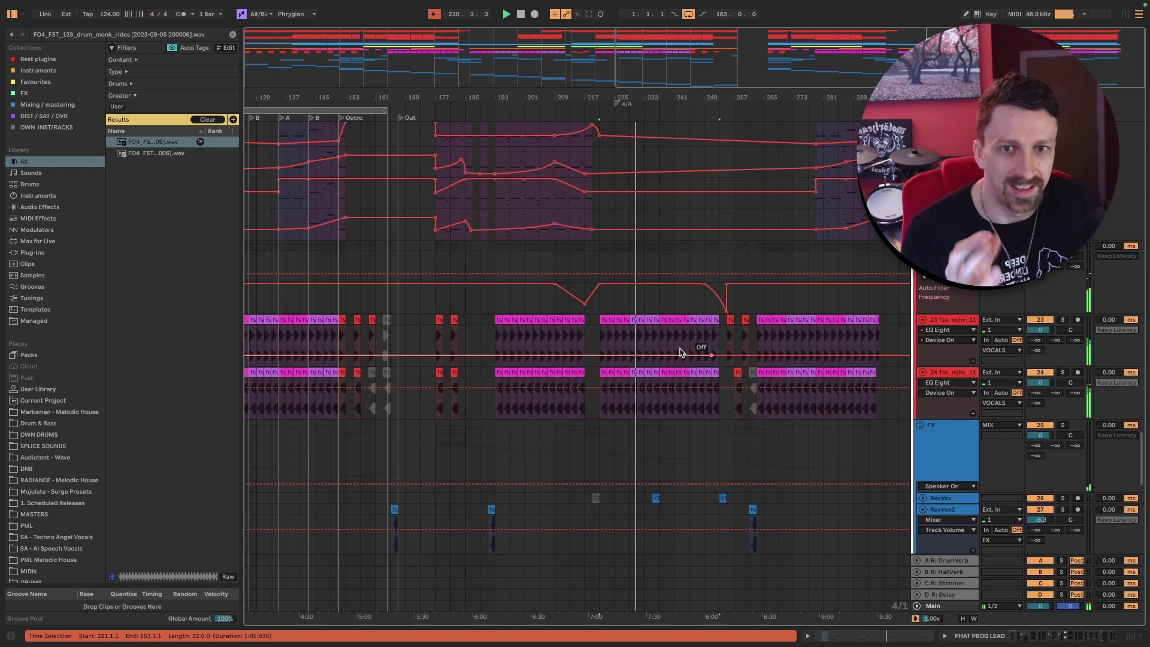
{"action": "scroll", "coordinate": [679, 352], "scroll_direction": "up", "scroll_amount": 1}
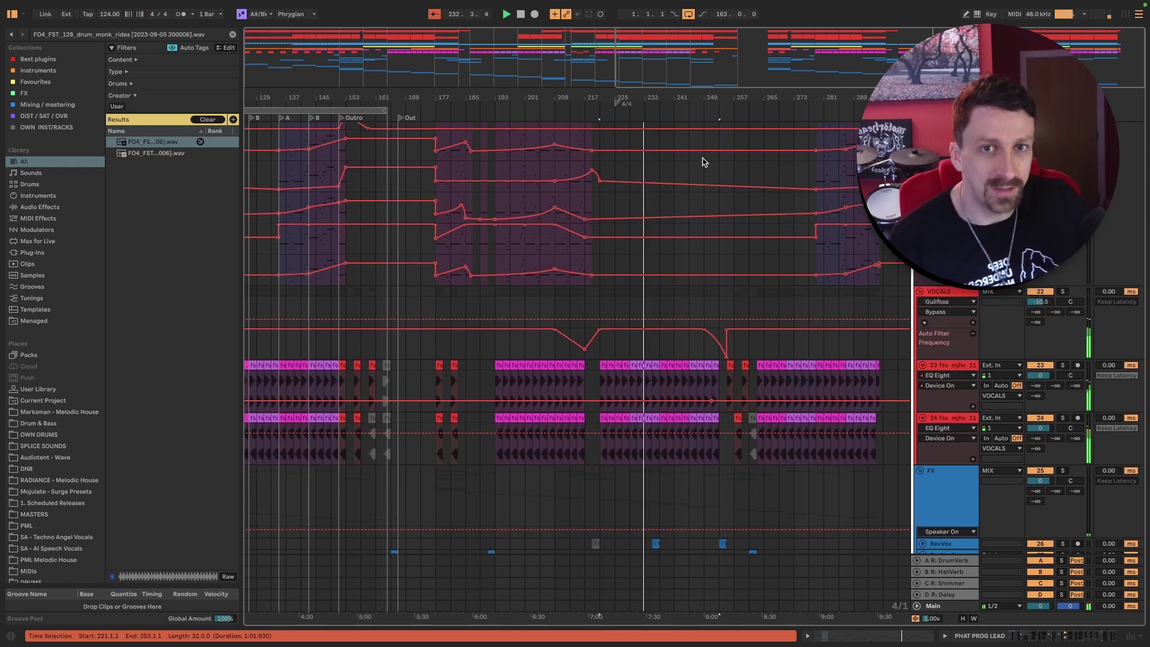
- Open the vocal phrase clips from bar 233 to bar 237 to compare their pitch settings during playback, and close the clip editor
{"action": "scroll", "coordinate": [668, 113], "scroll_direction": "up", "scroll_amount": 5}
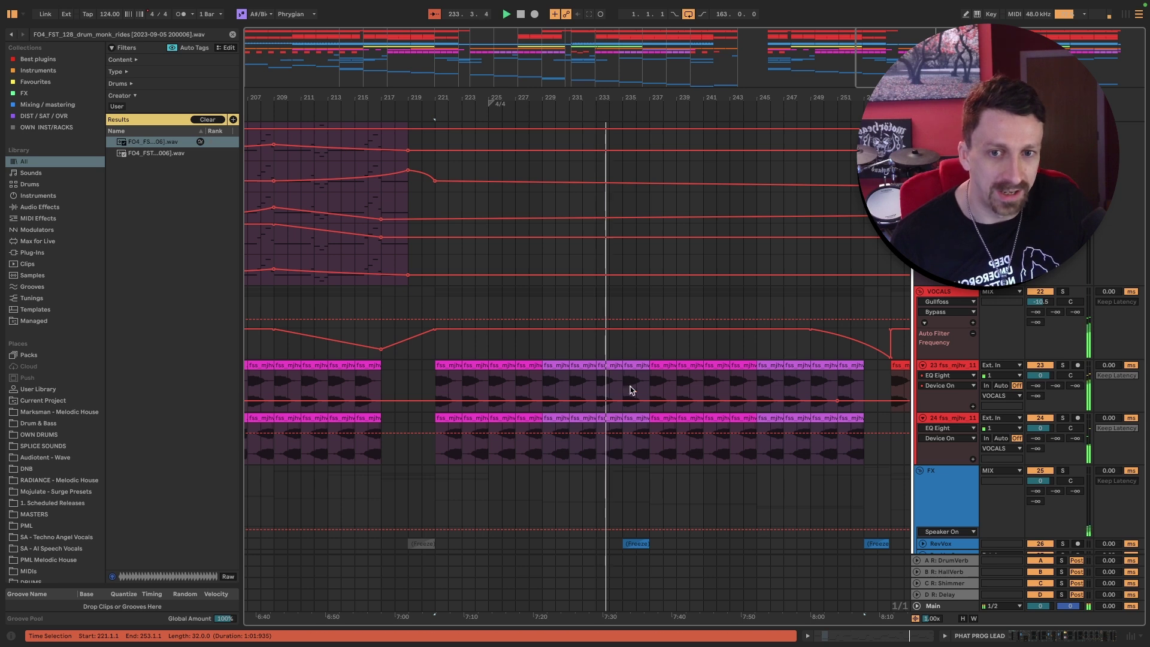
{"action": "double_click", "coordinate": [608, 361]}
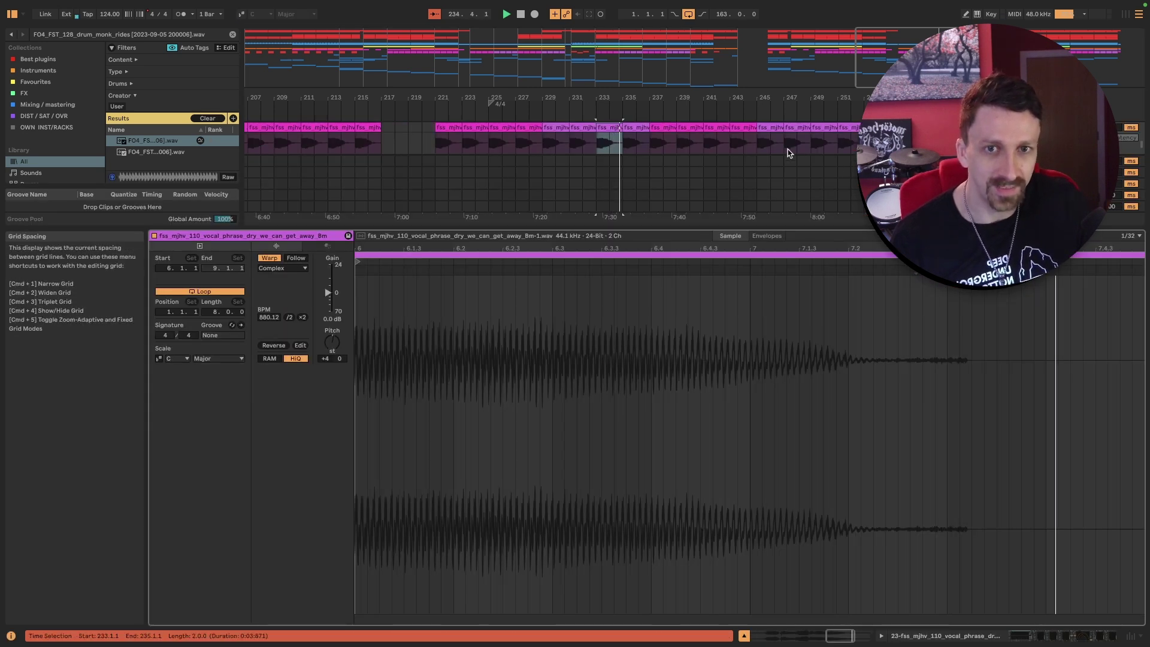
{"action": "key", "text": "a"}
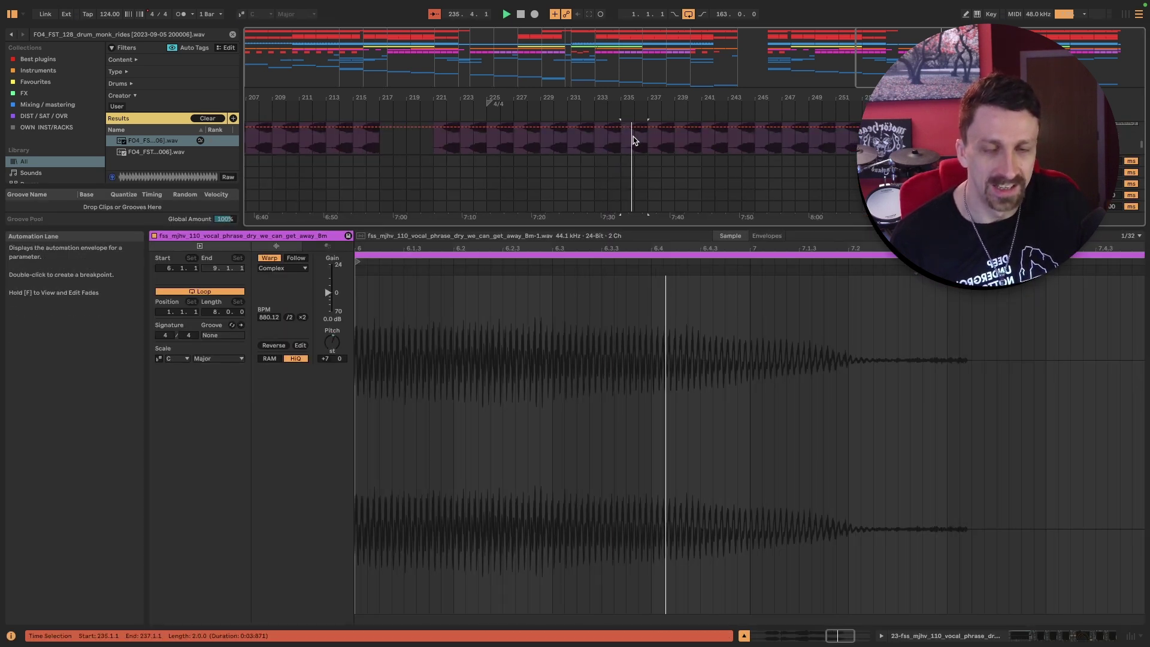
{"action": "key", "text": "a"}
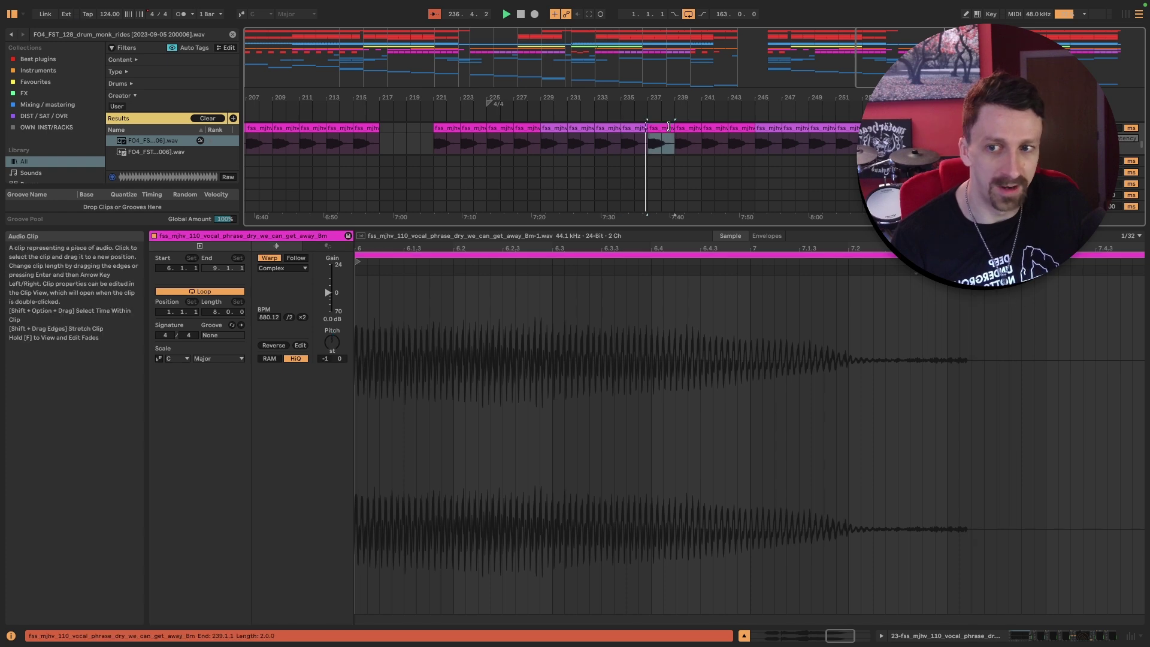
{"action": "left_click", "coordinate": [665, 129]}
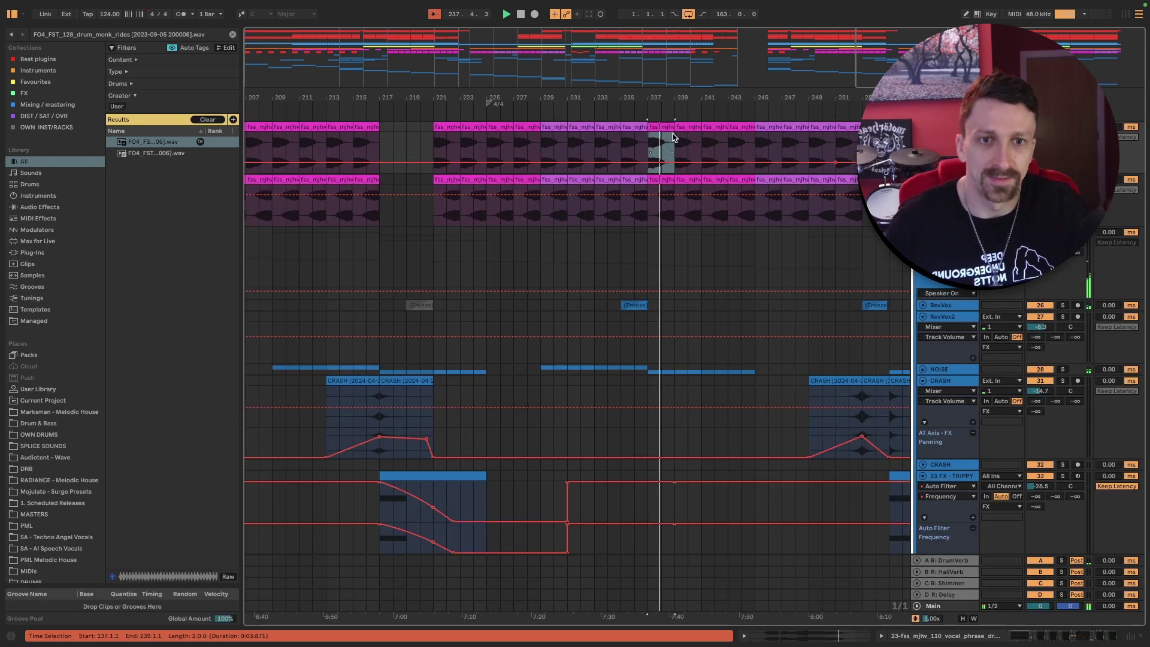
{"action": "key", "text": "ctrl+alt+l"}
{"action": "key", "text": "a"}
- Examine the lead, bass and drum tracks around bars 209 to 257, stopping playback along the way
{"action": "scroll", "coordinate": [674, 174], "scroll_direction": "down", "scroll_amount": 10}
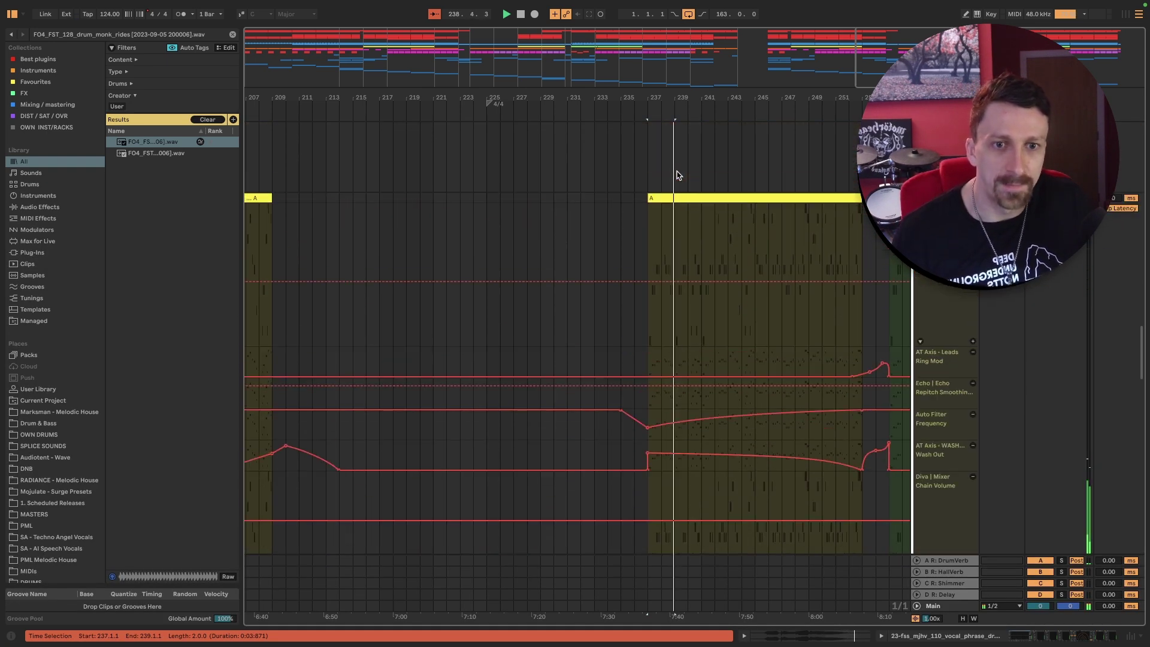
{"action": "scroll", "coordinate": [677, 175], "scroll_direction": "down", "scroll_amount": 3}
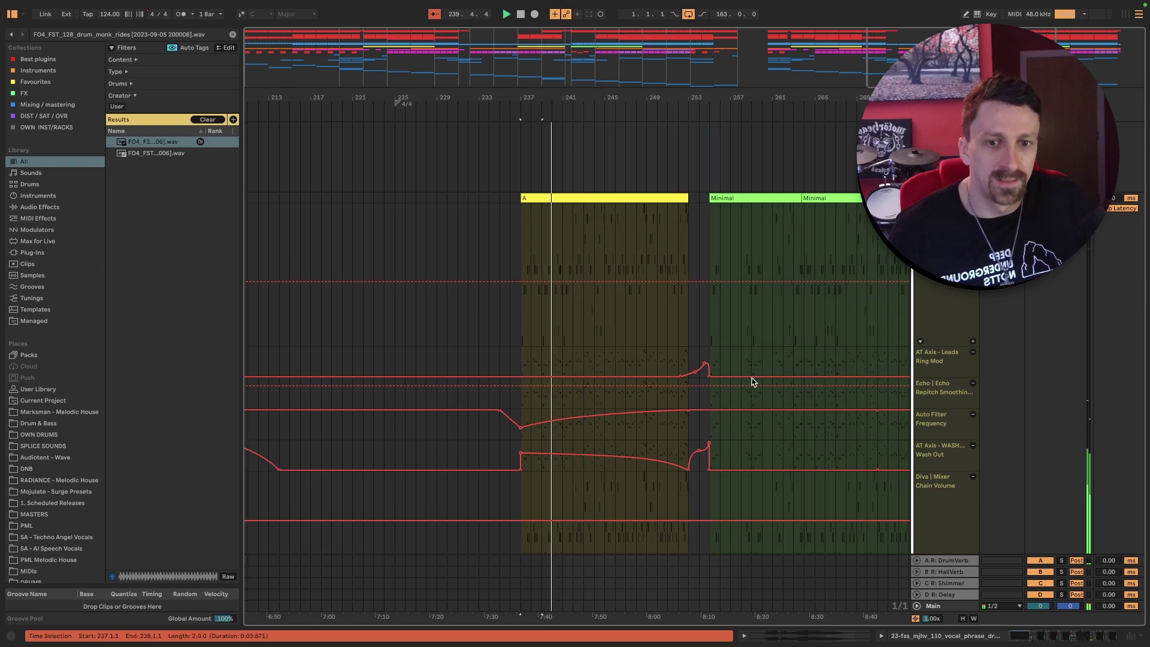
{"action": "scroll", "coordinate": [706, 343], "scroll_direction": "up", "scroll_amount": 5}
{"action": "scroll", "coordinate": [706, 344], "scroll_direction": "up", "scroll_amount": 10}
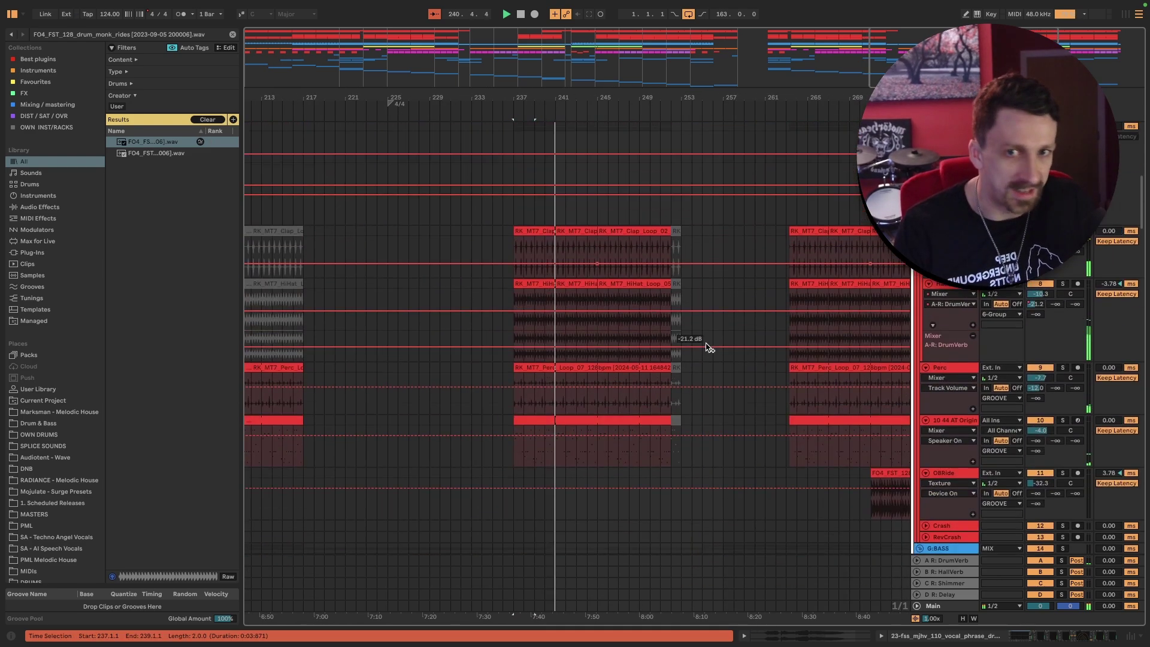
{"action": "scroll", "coordinate": [707, 347], "scroll_direction": "up", "scroll_amount": 8}
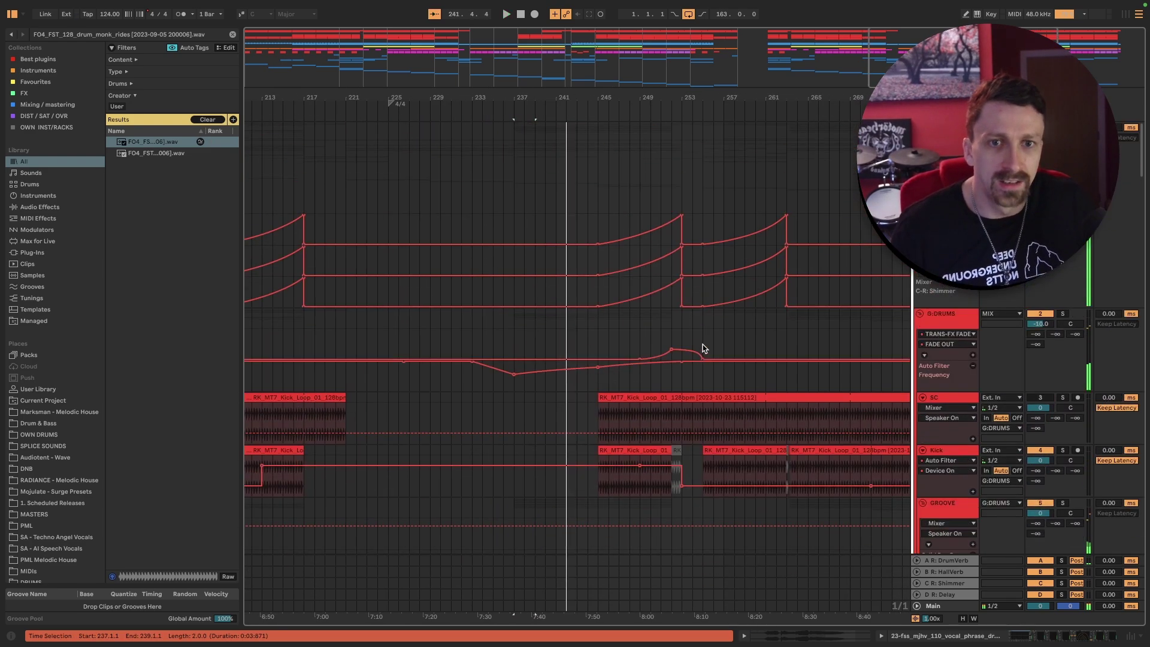
{"action": "scroll", "coordinate": [706, 335], "scroll_direction": "down", "scroll_amount": 10}
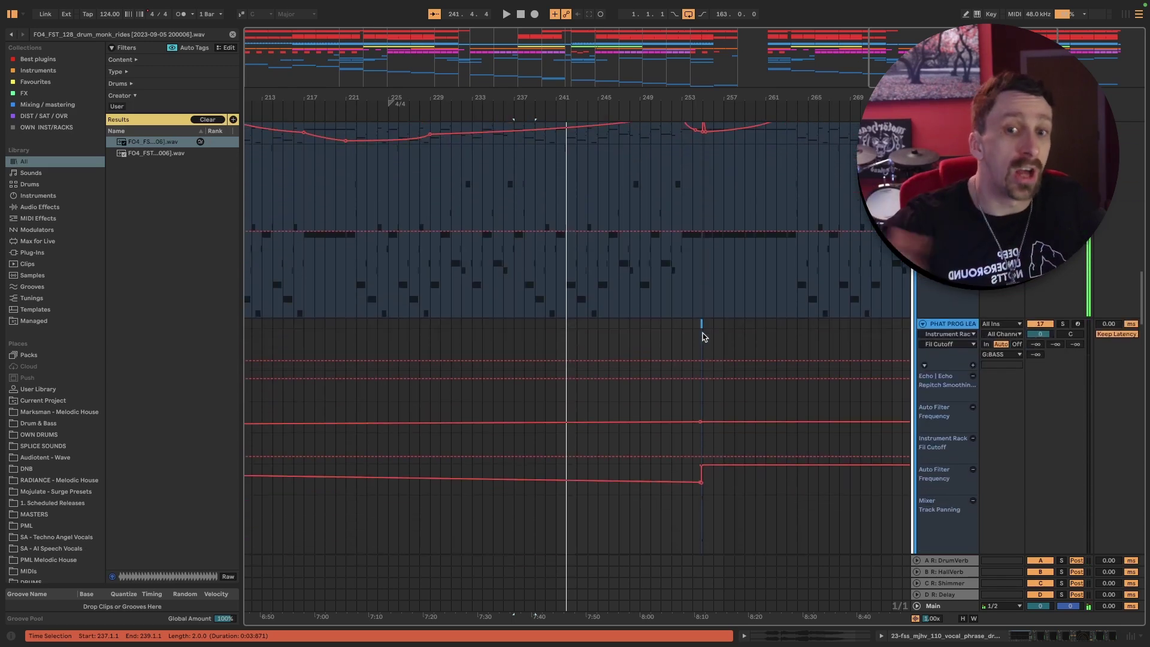
{"action": "scroll", "coordinate": [703, 336], "scroll_direction": "up", "scroll_amount": 5}
{"action": "scroll", "coordinate": [703, 334], "scroll_direction": "left", "scroll_amount": 2}
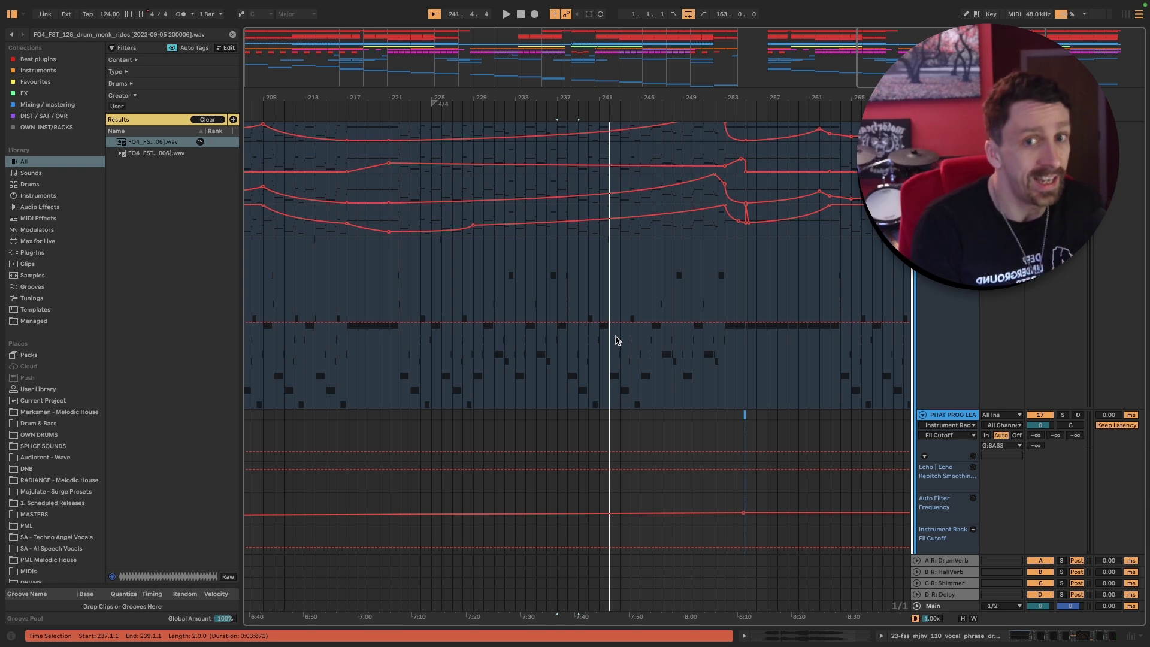
{"action": "scroll", "coordinate": [629, 340], "scroll_direction": "down", "scroll_amount": 15}
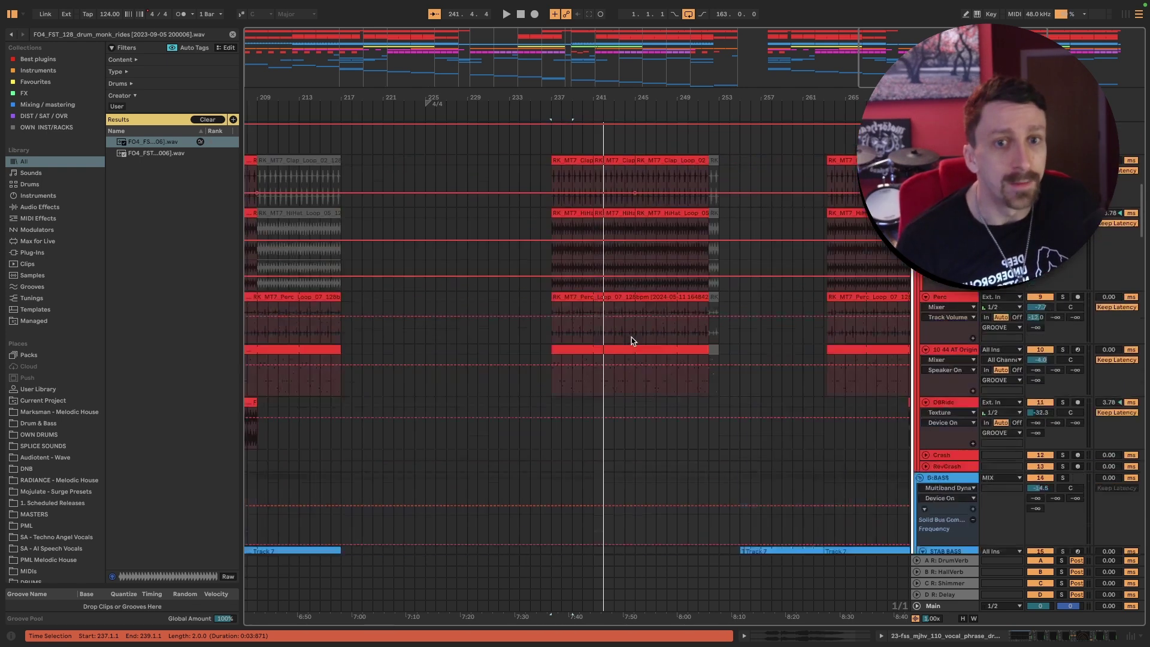
{"action": "scroll", "coordinate": [632, 340], "scroll_direction": "right", "scroll_amount": 5}
{"action": "scroll", "coordinate": [631, 338], "scroll_direction": "left", "scroll_amount": 10}
{"action": "scroll", "coordinate": [631, 339], "scroll_direction": "up", "scroll_amount": 6}
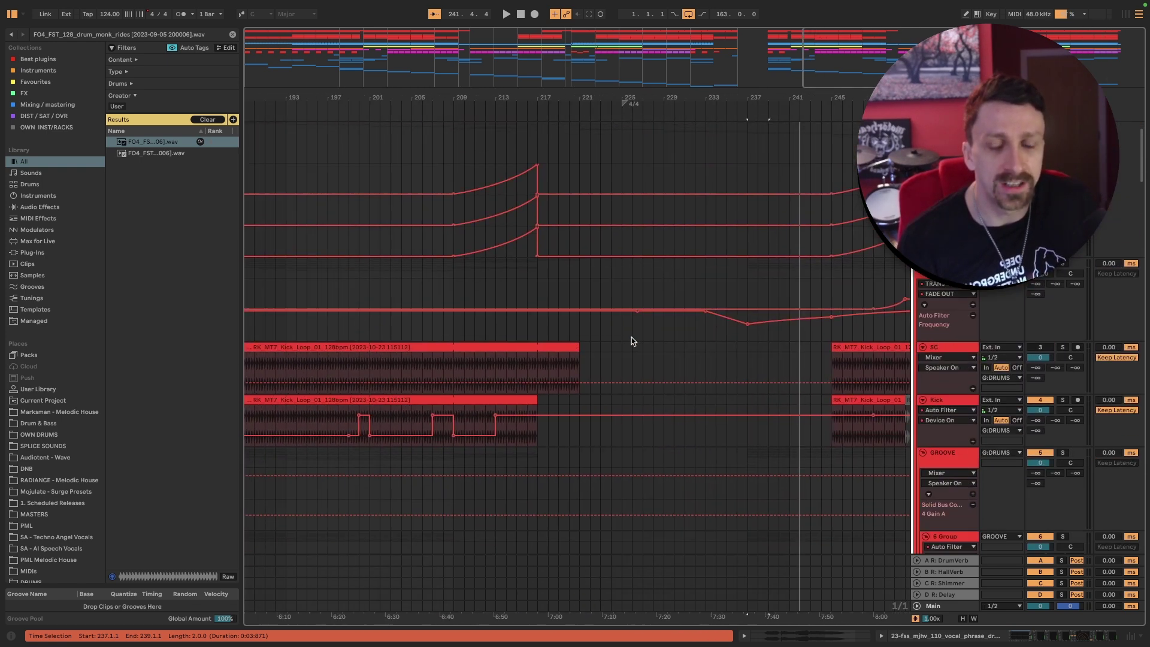
{"action": "left_click_drag", "start_coordinate": [742, 101], "coordinate": [752, 228]}
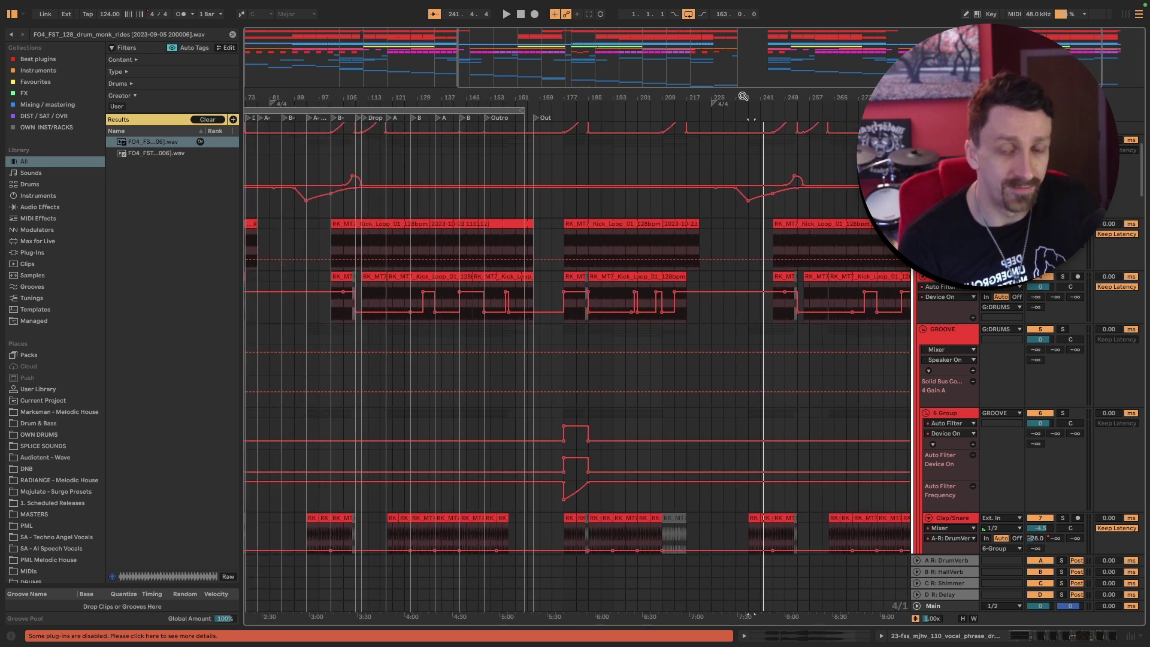
{"action": "scroll", "coordinate": [867, 97], "scroll_direction": "up", "scroll_amount": 5}
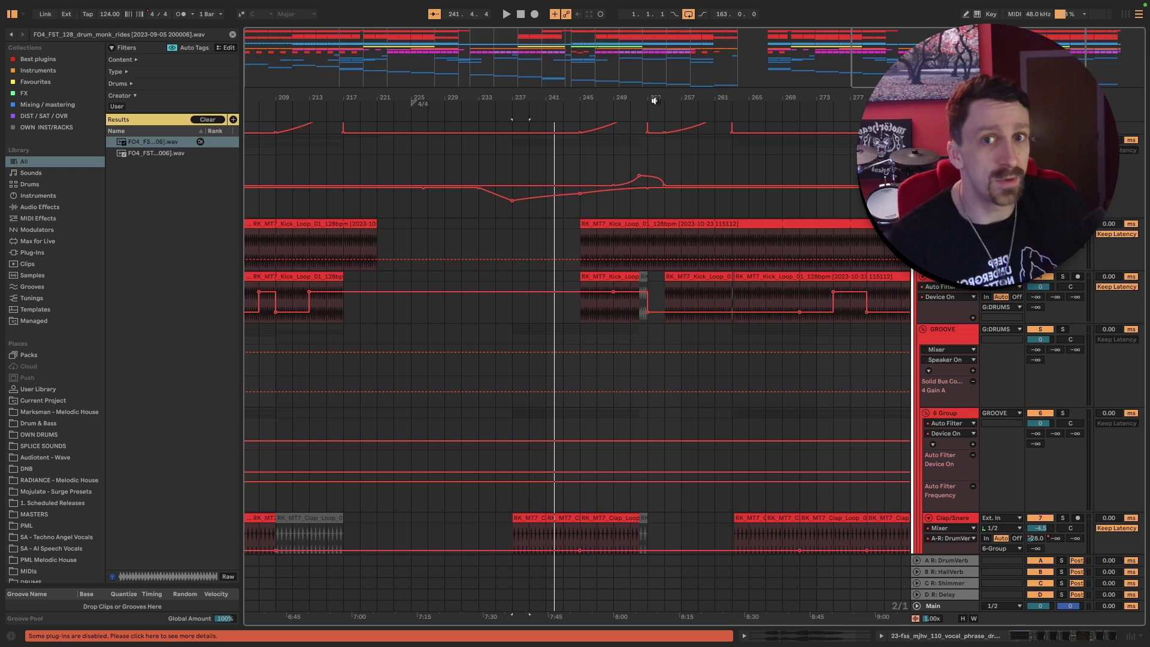
- Play the arrangement from bar 17, and play it again from the STAB BASS clip at bar 33
{"action": "key", "text": "minus"}
{"action": "key", "text": "minus"}
{"action": "key", "text": "minus"}
{"action": "scroll", "coordinate": [661, 240], "scroll_direction": "down", "scroll_amount": 15}
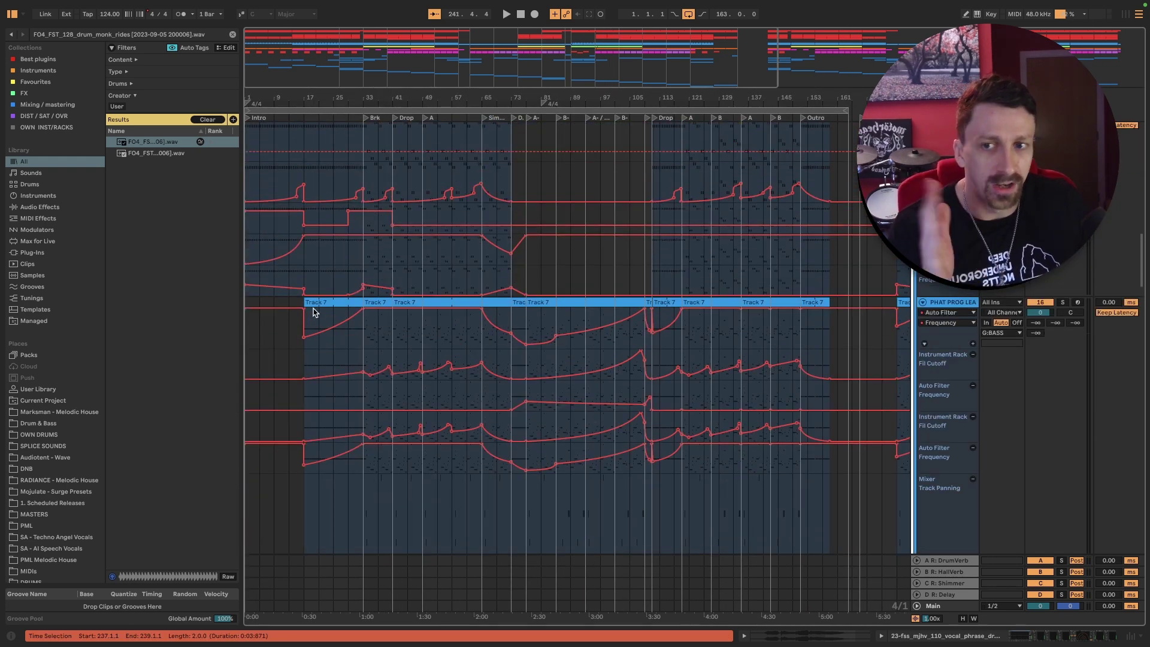
{"action": "scroll", "coordinate": [320, 311], "scroll_direction": "up", "scroll_amount": 5}
{"action": "left_click", "coordinate": [325, 319]}
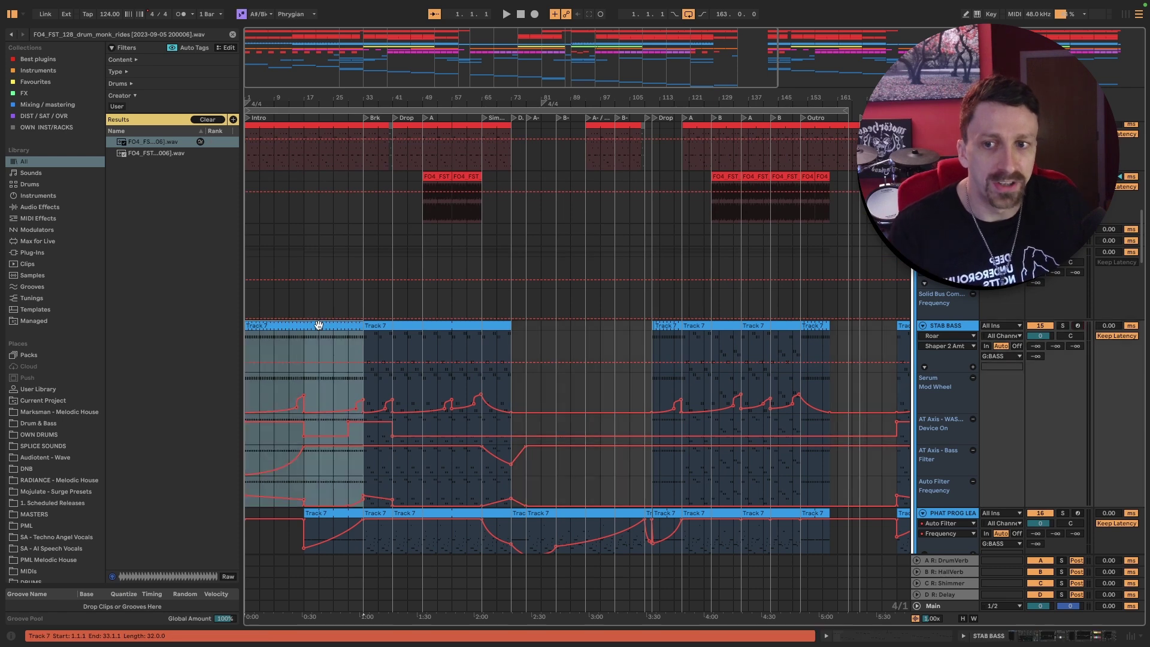
{"action": "left_click", "coordinate": [304, 355]}
{"action": "scroll", "coordinate": [383, 293], "scroll_direction": "down", "scroll_amount": 4}
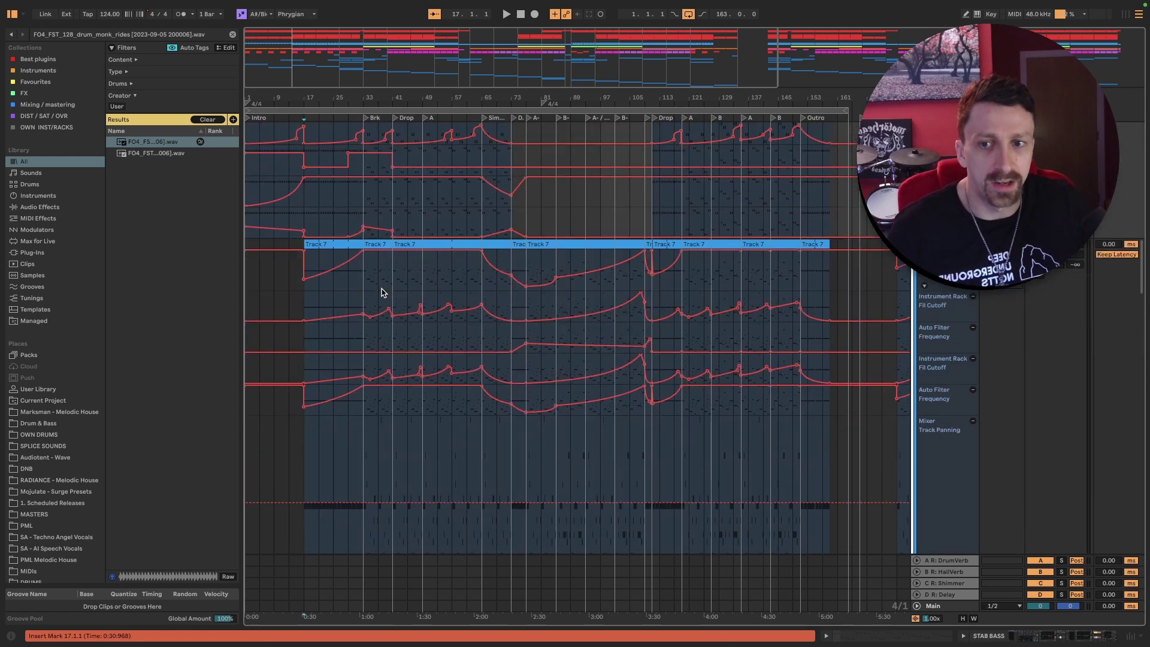
{"action": "scroll", "coordinate": [383, 293], "scroll_direction": "up", "scroll_amount": 1}
{"action": "key", "text": "space"}
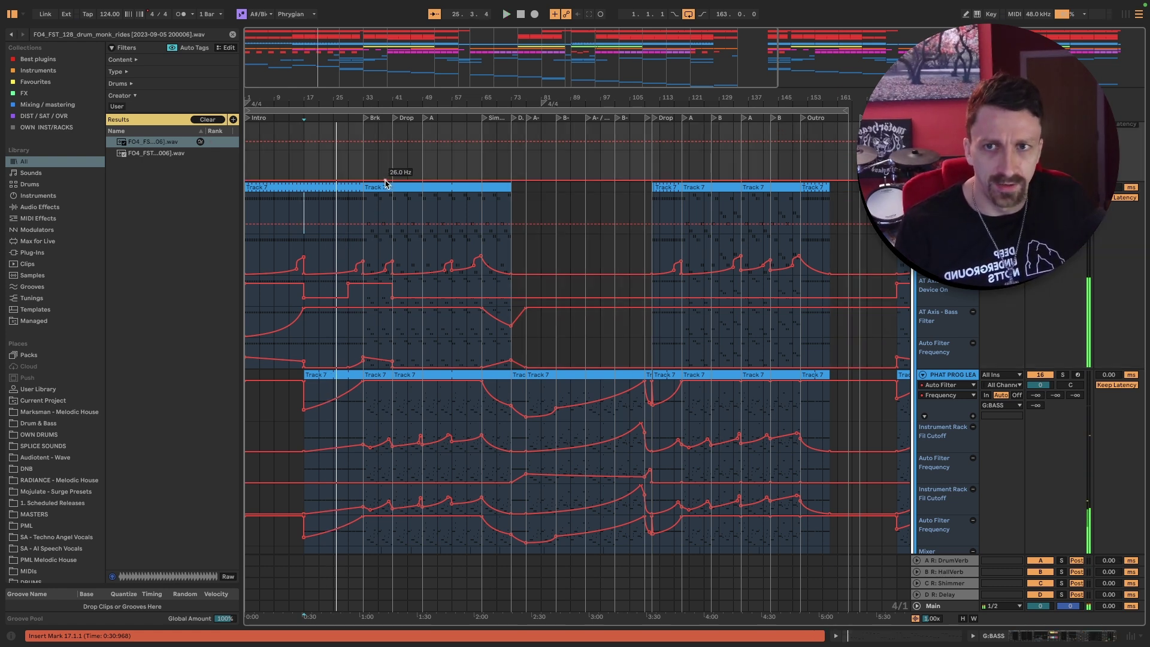
{"action": "left_click", "coordinate": [424, 188]}
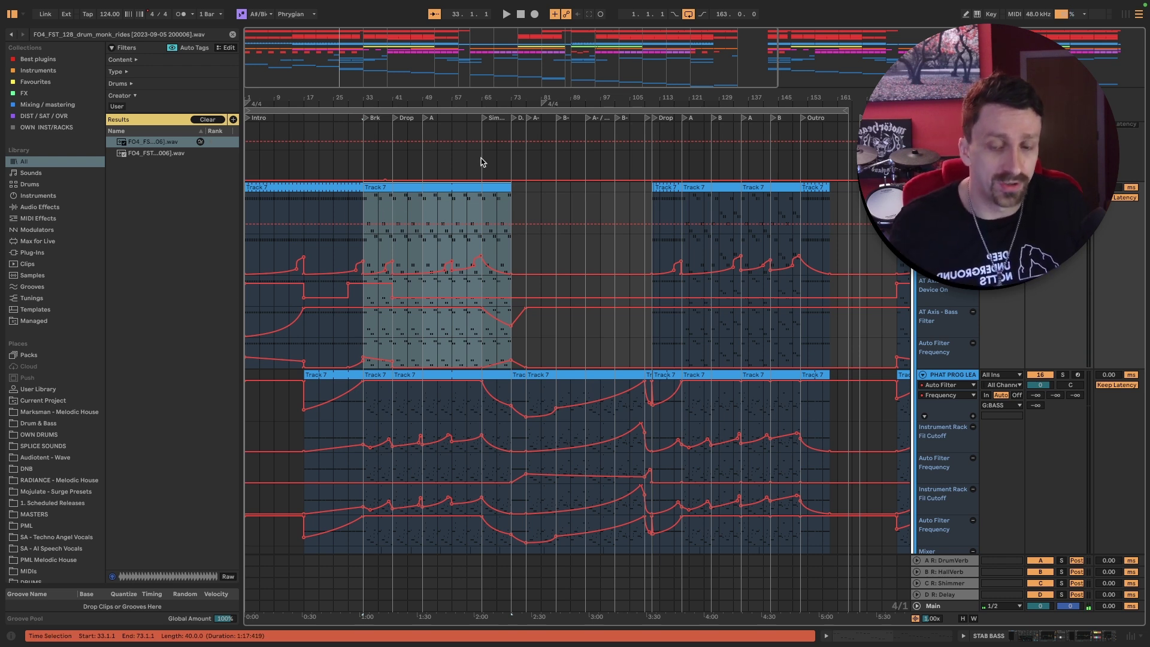
{"action": "key", "text": "space"}
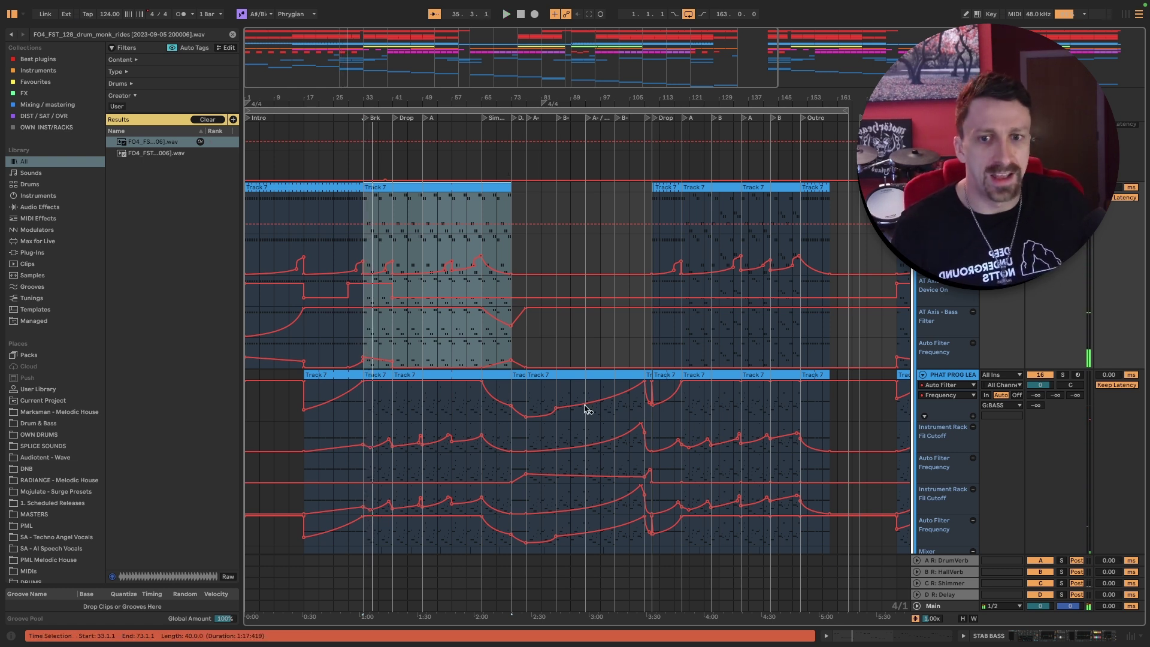
- Play the PHAT PROG LEAD section of the breakdown from bar 77 and from bar 85, and stop playback
{"action": "left_click", "coordinate": [554, 396]}
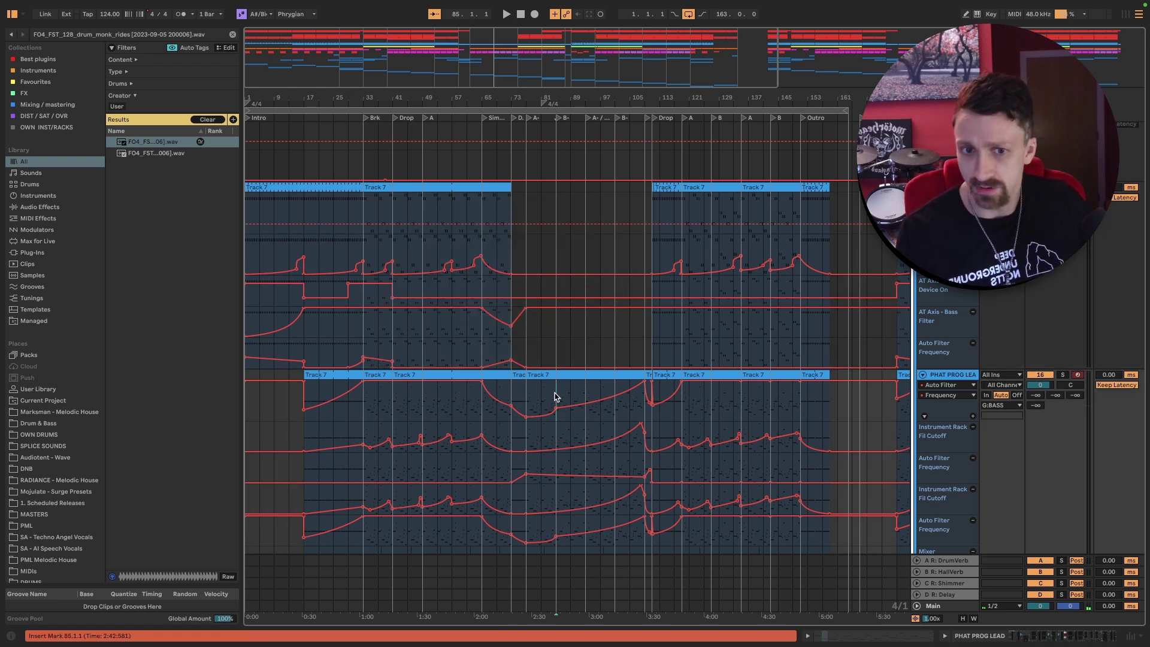
{"action": "left_click", "coordinate": [526, 397]}
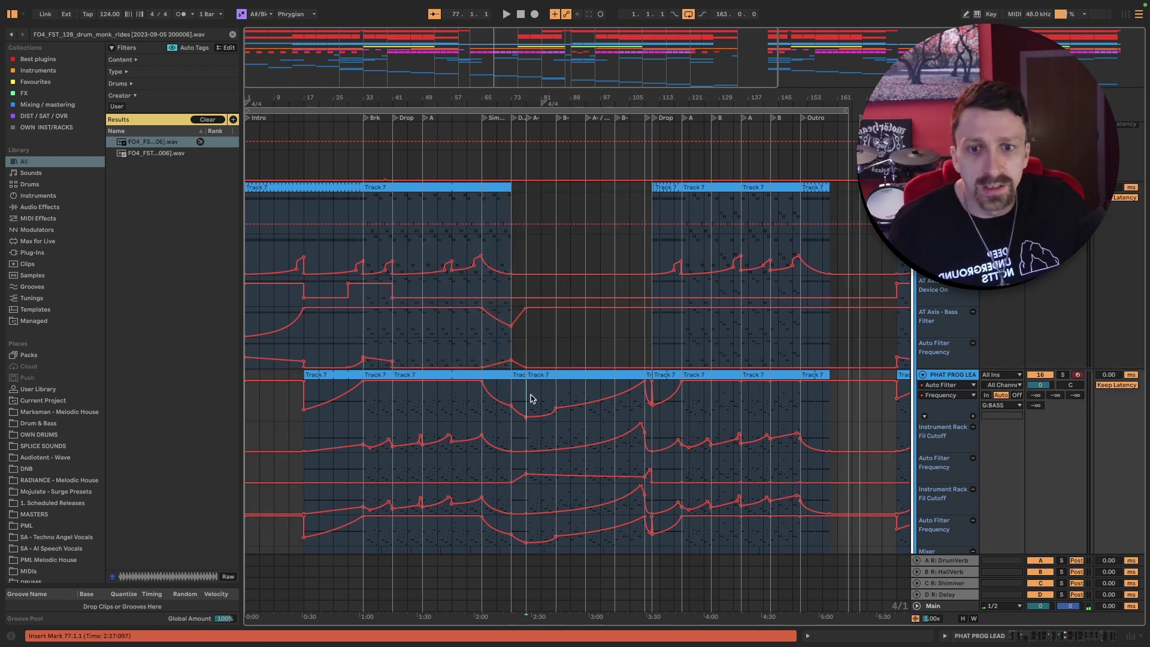
{"action": "key", "text": "space"}
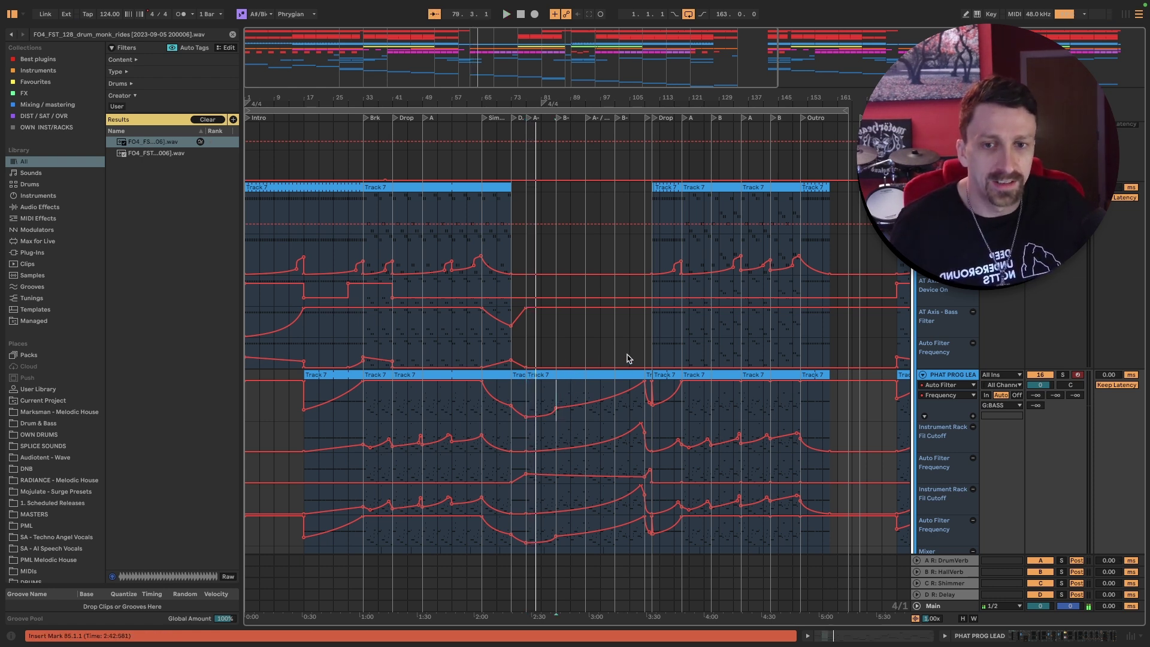
{"action": "key", "text": "space"}
{"action": "key", "text": "space"}
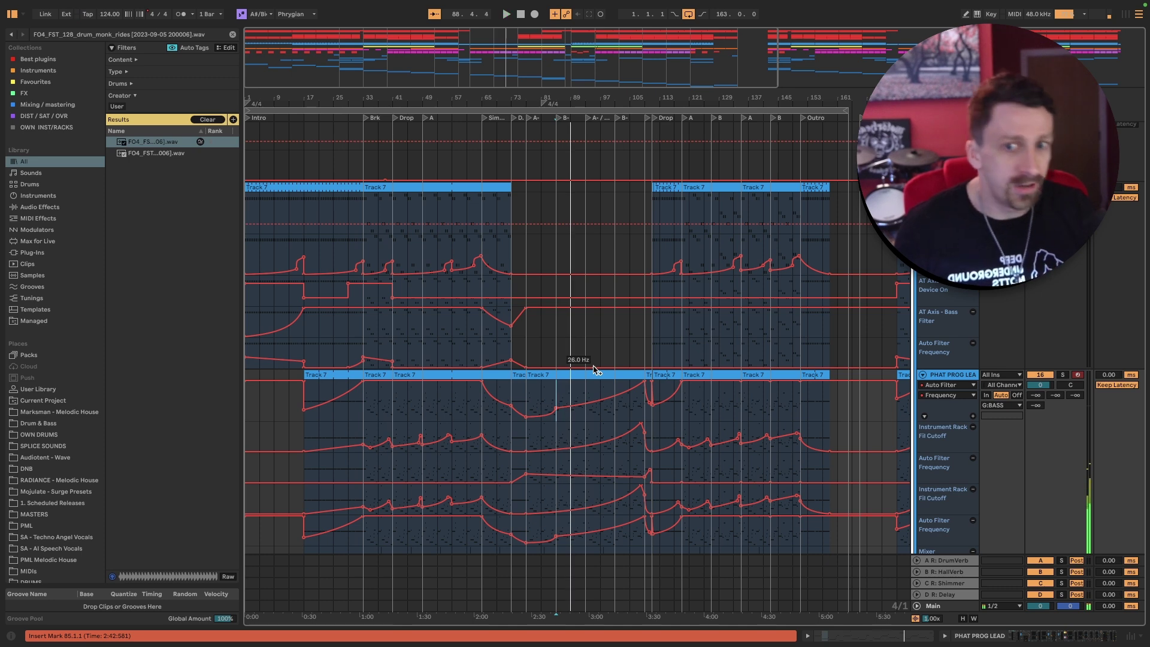
{"action": "scroll", "coordinate": [649, 403], "scroll_direction": "up", "scroll_amount": 5}
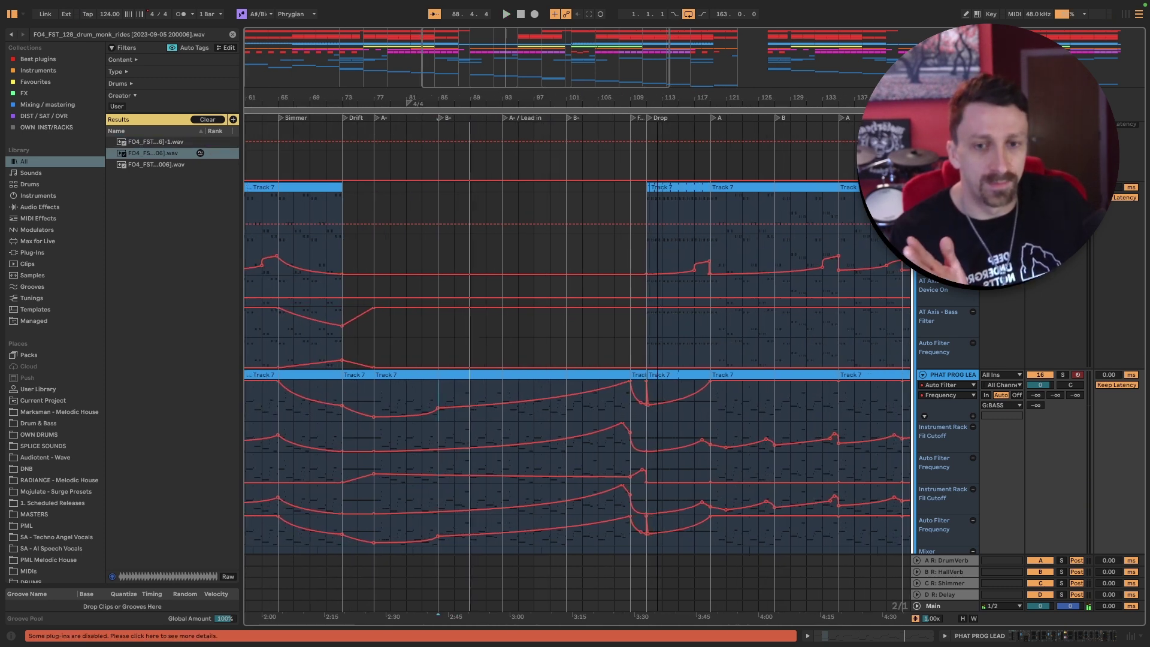
- Play the arrangement from bar 107 into the drop, following the STAB BASS and PHAT PROG LEAD tracks, and stop playback near bar 128
{"action": "left_click", "coordinate": [615, 407]}
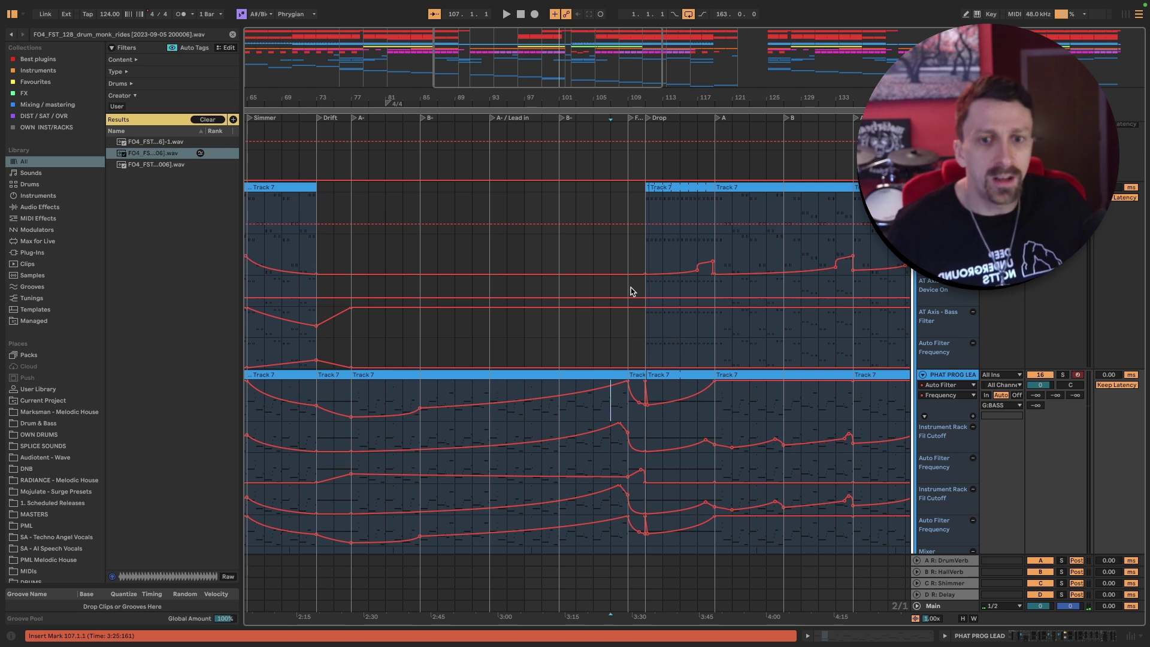
{"action": "scroll", "coordinate": [632, 291], "scroll_direction": "right", "scroll_amount": 2}
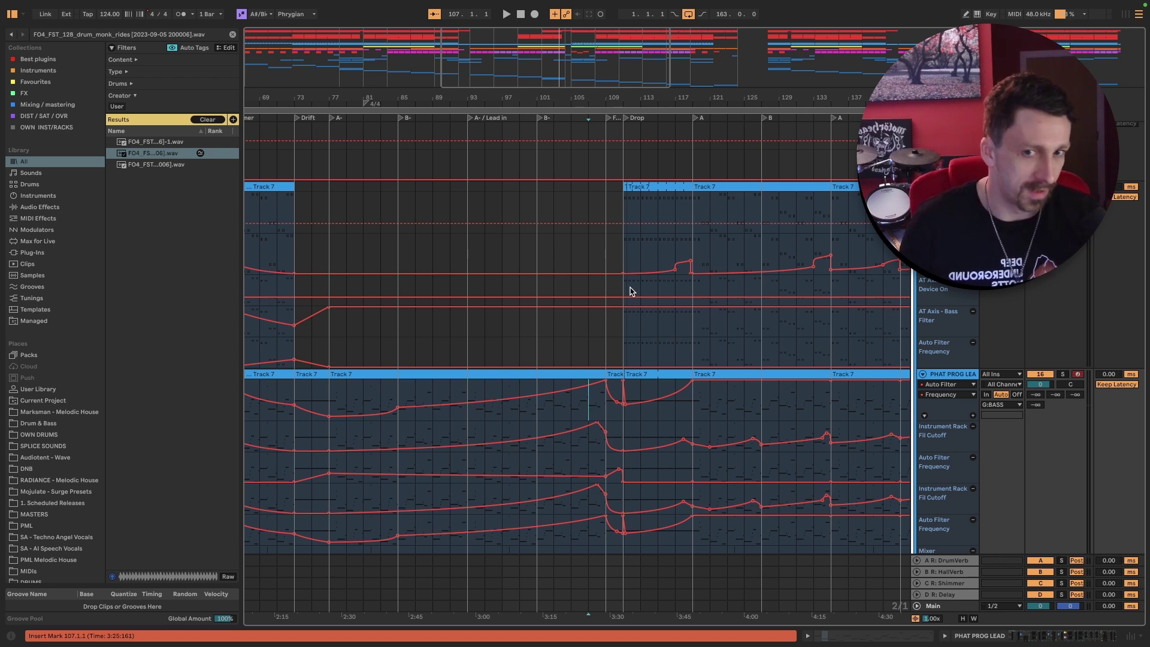
{"action": "key", "text": "space"}
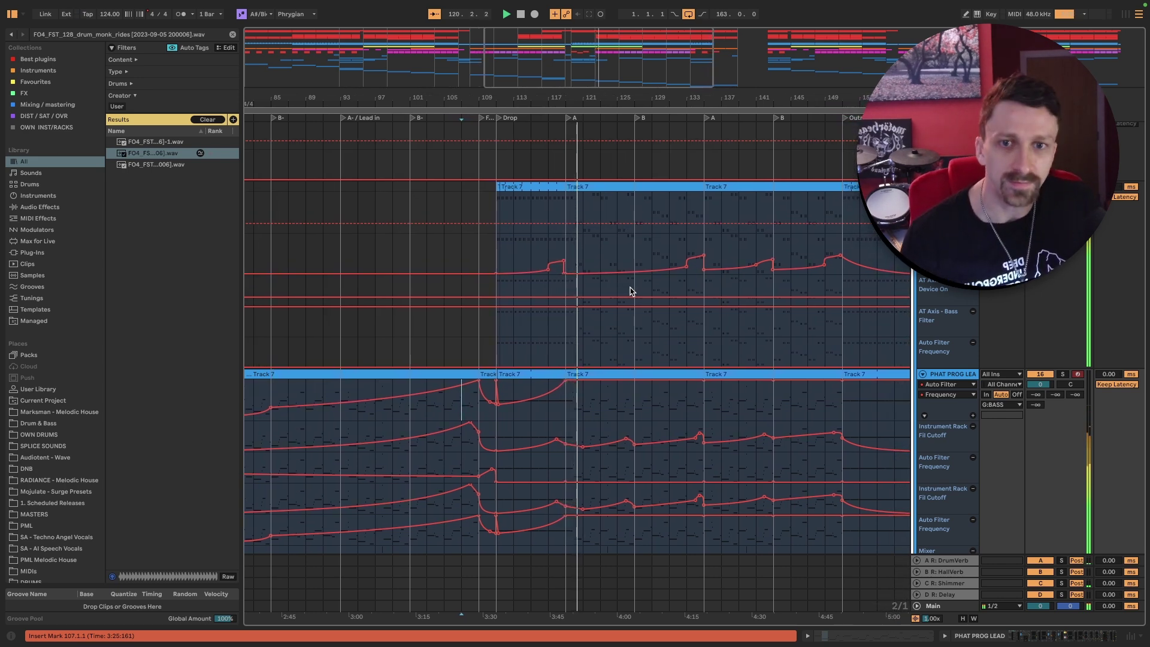
{"action": "scroll", "coordinate": [611, 297], "scroll_direction": "up", "scroll_amount": 10}
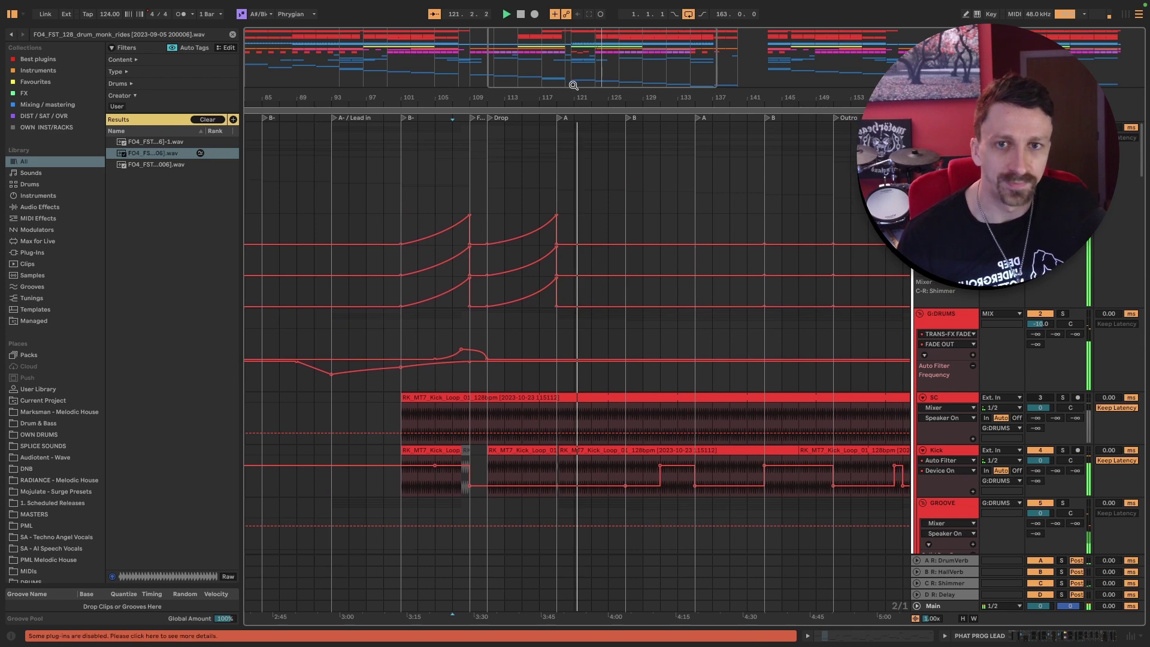
{"action": "scroll", "coordinate": [603, 277], "scroll_direction": "down", "scroll_amount": 10}
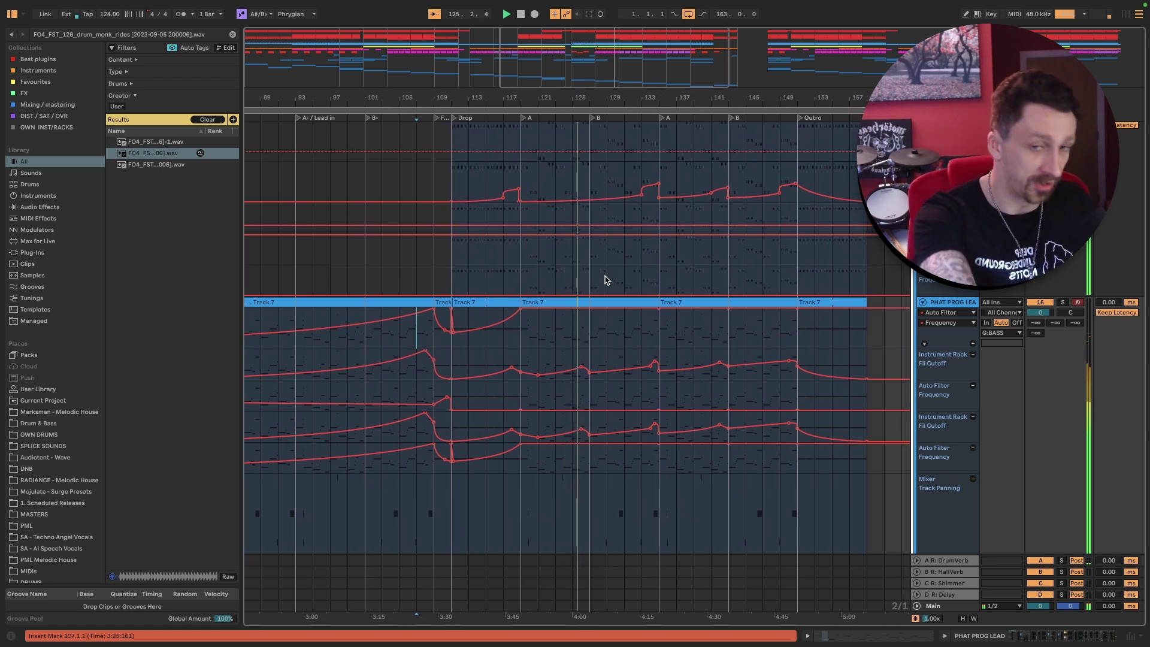
{"action": "scroll", "coordinate": [638, 353], "scroll_direction": "up", "scroll_amount": 3}
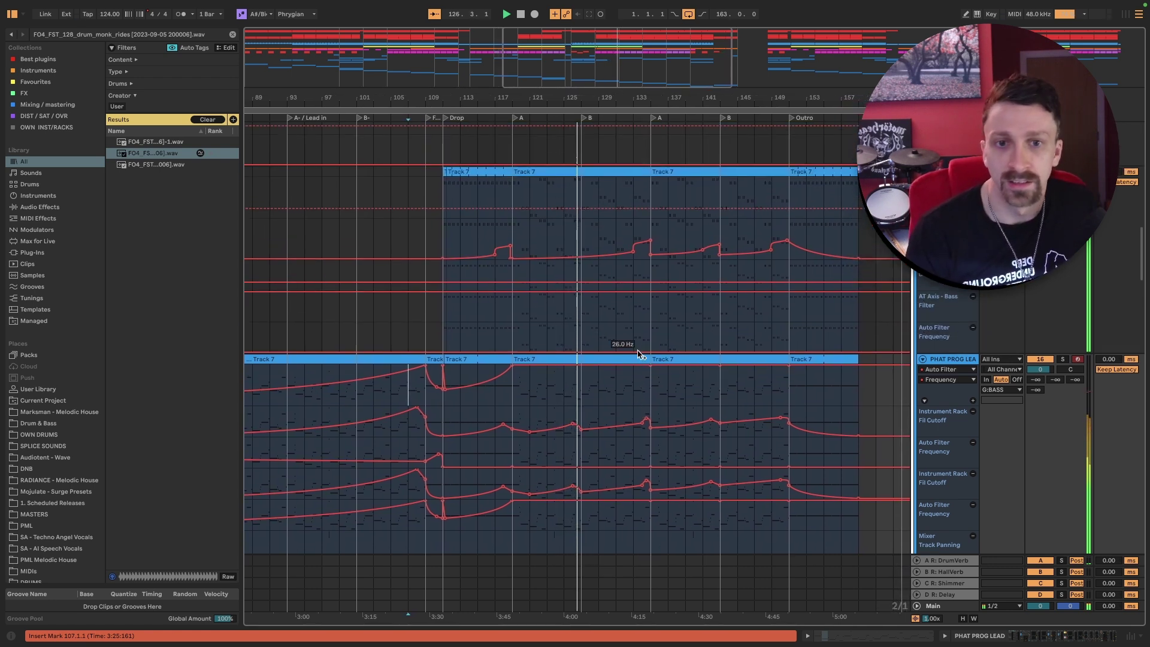
{"action": "scroll", "coordinate": [638, 353], "scroll_direction": "up", "scroll_amount": 1}
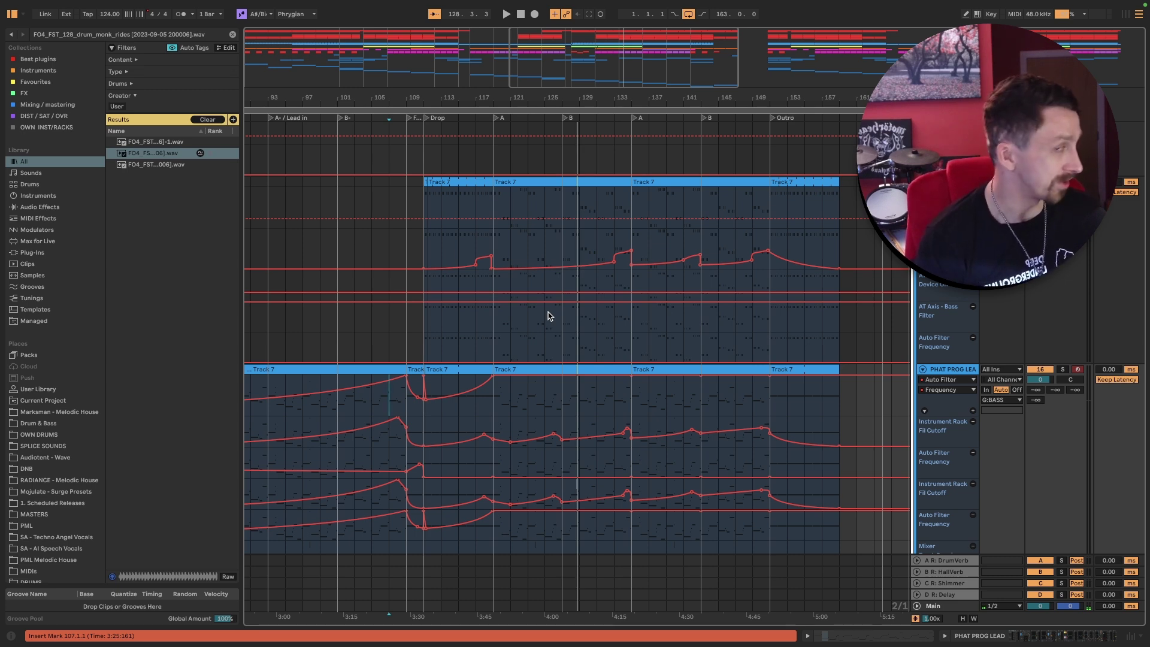
- Play from 118.1.3 on the Kick track across the deactivated kick clip at bar 119, and stop playback
{"action": "scroll", "coordinate": [548, 316], "scroll_direction": "up", "scroll_amount": 10}
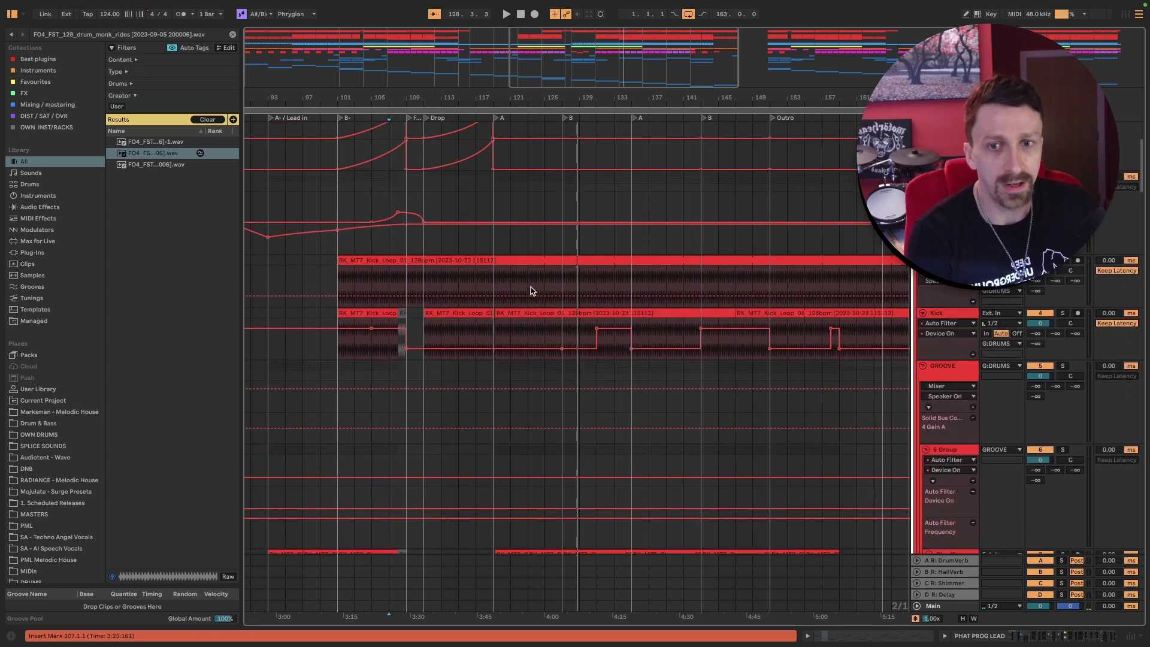
{"action": "left_click_drag", "start_coordinate": [488, 97], "coordinate": [790, 290]}
{"action": "scroll", "coordinate": [648, 379], "scroll_direction": "down", "scroll_amount": 3}
{"action": "scroll", "coordinate": [647, 379], "scroll_direction": "down", "scroll_amount": 3}
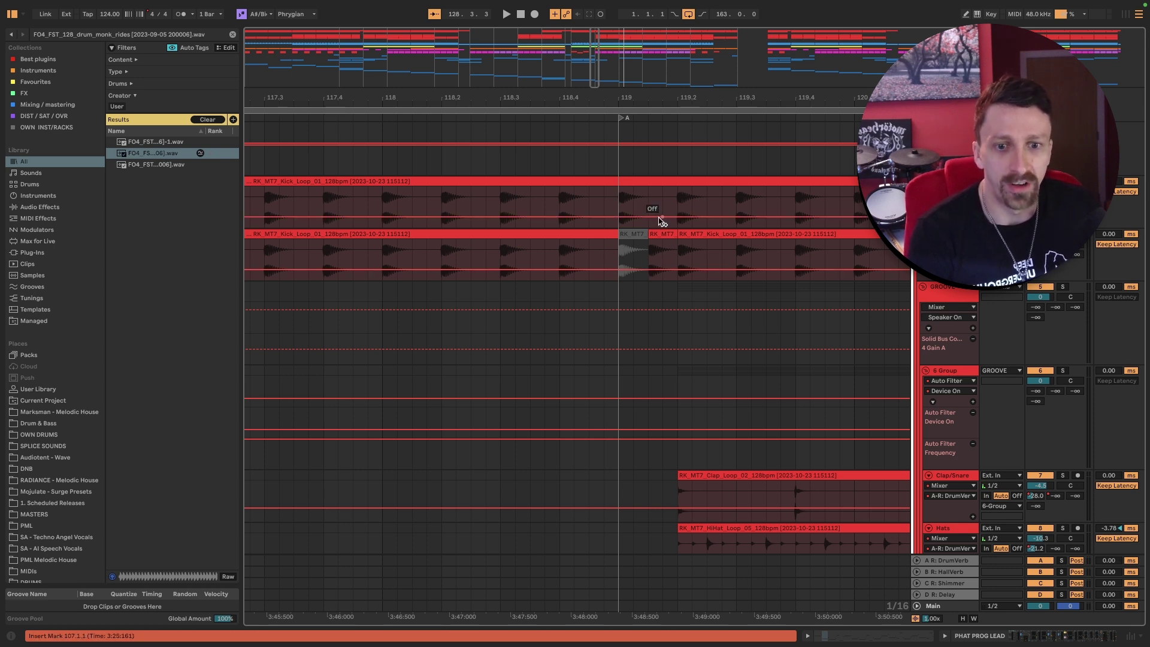
{"action": "left_click", "coordinate": [412, 256]}
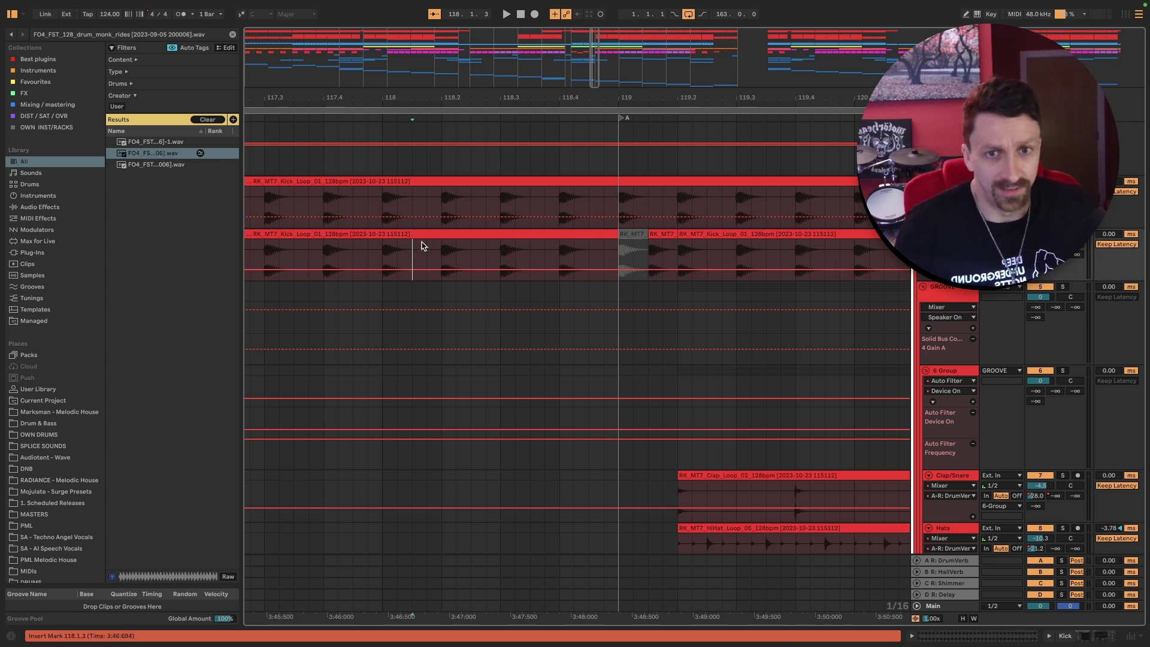
{"action": "key", "text": "space"}
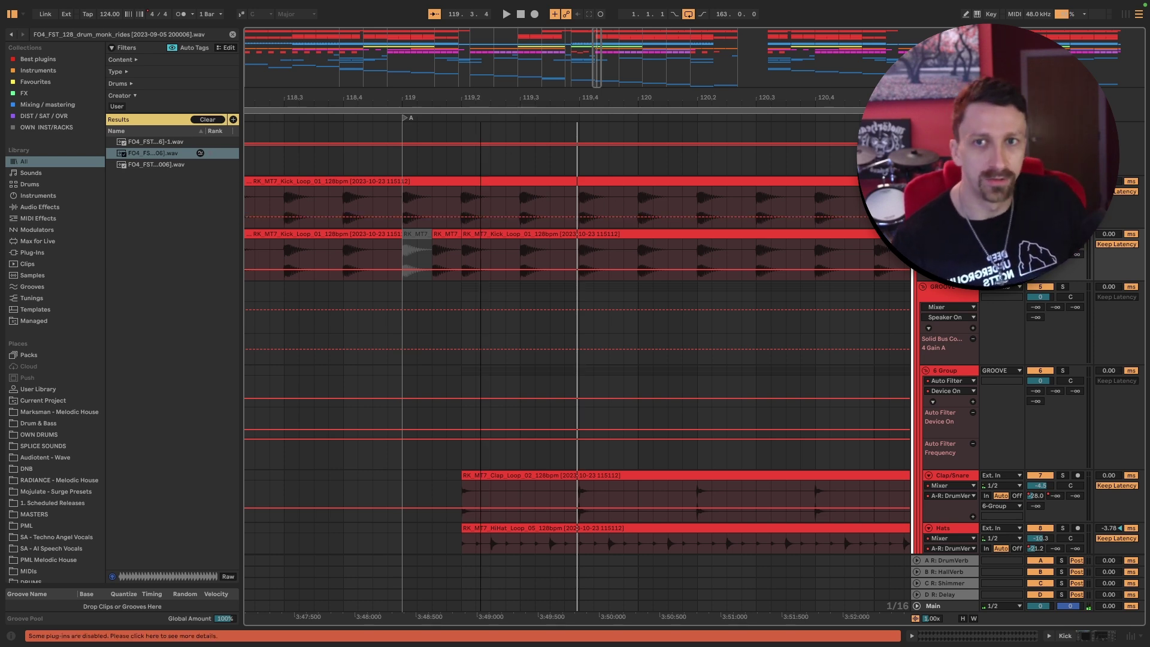
- Examine the kick, clap, hat, percussion and bass clips around the start of section A at bar 119
{"action": "left_click_drag", "start_coordinate": [476, 105], "coordinate": [480, 95]}
{"action": "scroll", "coordinate": [556, 248], "scroll_direction": "down", "scroll_amount": 5}
{"action": "scroll", "coordinate": [556, 248], "scroll_direction": "down", "scroll_amount": 5}
{"action": "scroll", "coordinate": [557, 247], "scroll_direction": "up", "scroll_amount": 5}
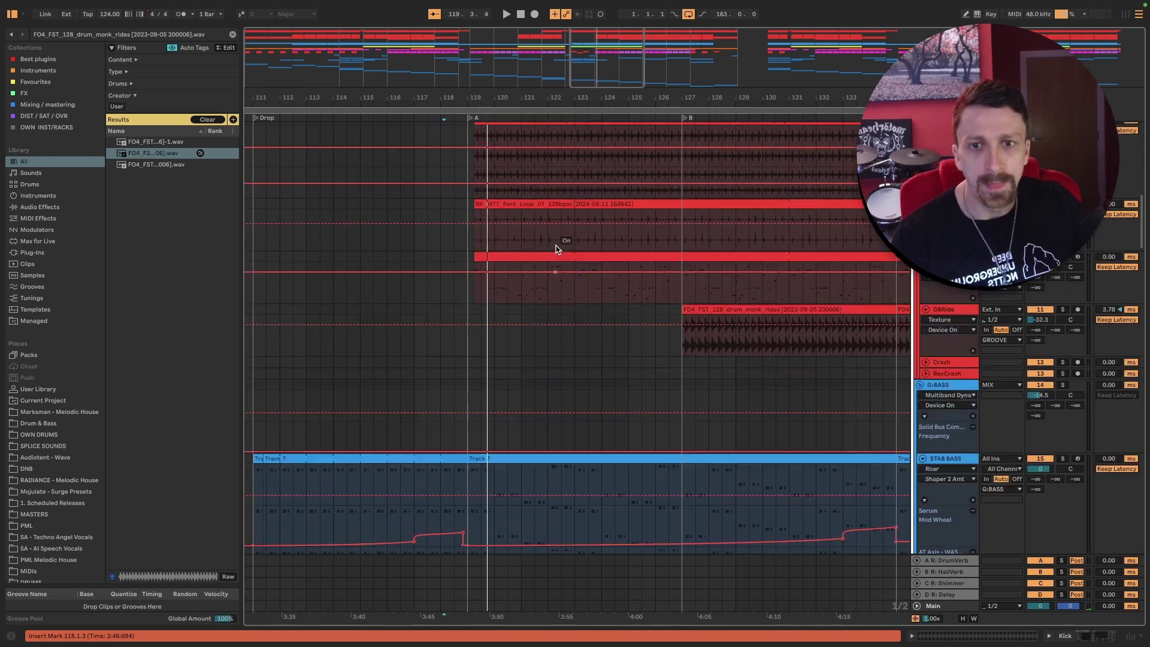
{"action": "left_click_drag", "start_coordinate": [494, 111], "coordinate": [494, 144]}
{"action": "scroll", "coordinate": [597, 243], "scroll_direction": "down", "scroll_amount": 3}
{"action": "scroll", "coordinate": [597, 243], "scroll_direction": "left", "scroll_amount": 5}
{"action": "scroll", "coordinate": [597, 242], "scroll_direction": "down", "scroll_amount": 1}
{"action": "scroll", "coordinate": [593, 234], "scroll_direction": "up", "scroll_amount": 10}
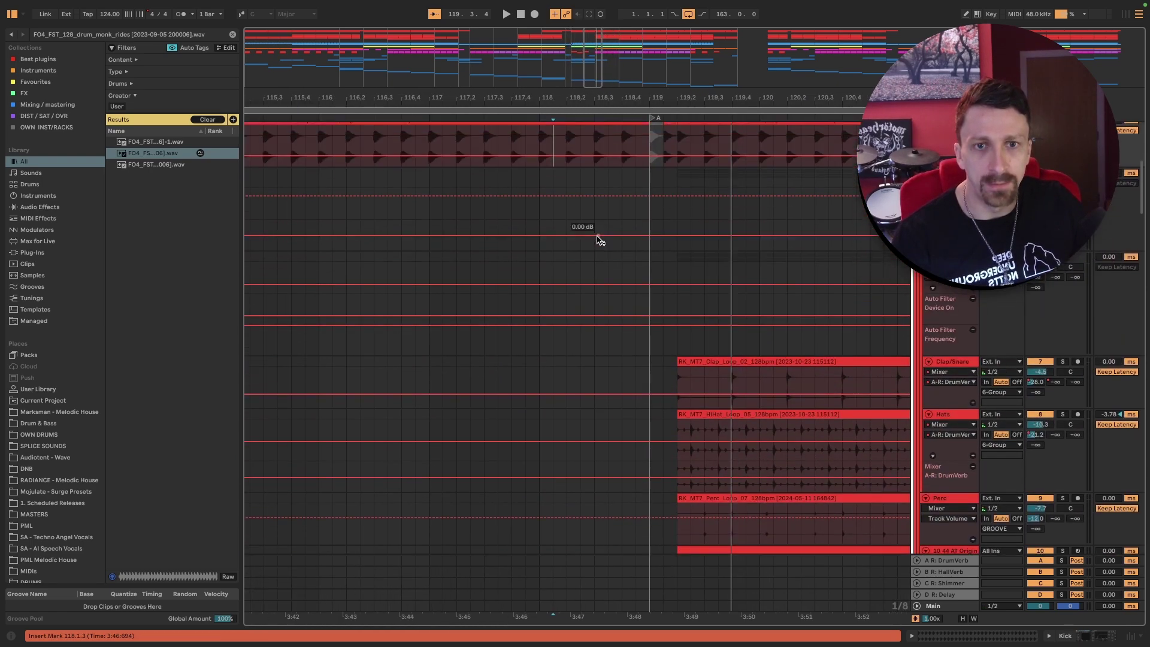
{"action": "scroll", "coordinate": [582, 261], "scroll_direction": "down", "scroll_amount": 4}
{"action": "scroll", "coordinate": [582, 261], "scroll_direction": "down", "scroll_amount": 4}
{"action": "scroll", "coordinate": [623, 244], "scroll_direction": "up", "scroll_amount": 3}
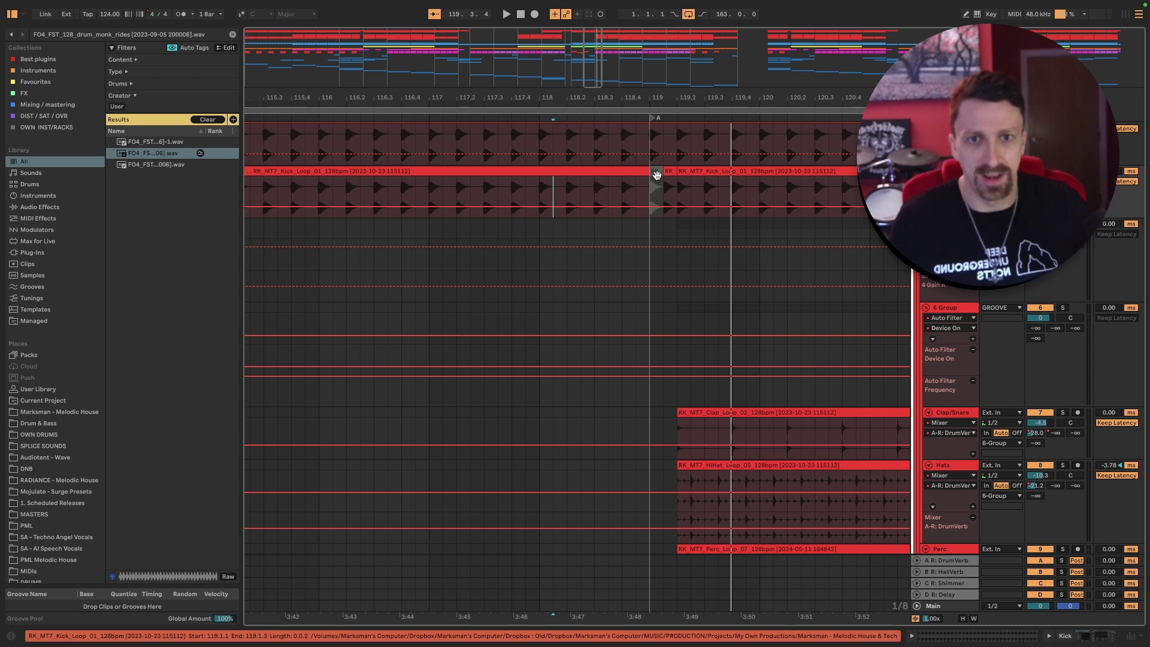
- Play the entry into section A again from 118.3.3 on the Kick track, and stop playback
{"action": "left_click", "coordinate": [605, 192]}
{"action": "key", "text": "space"}
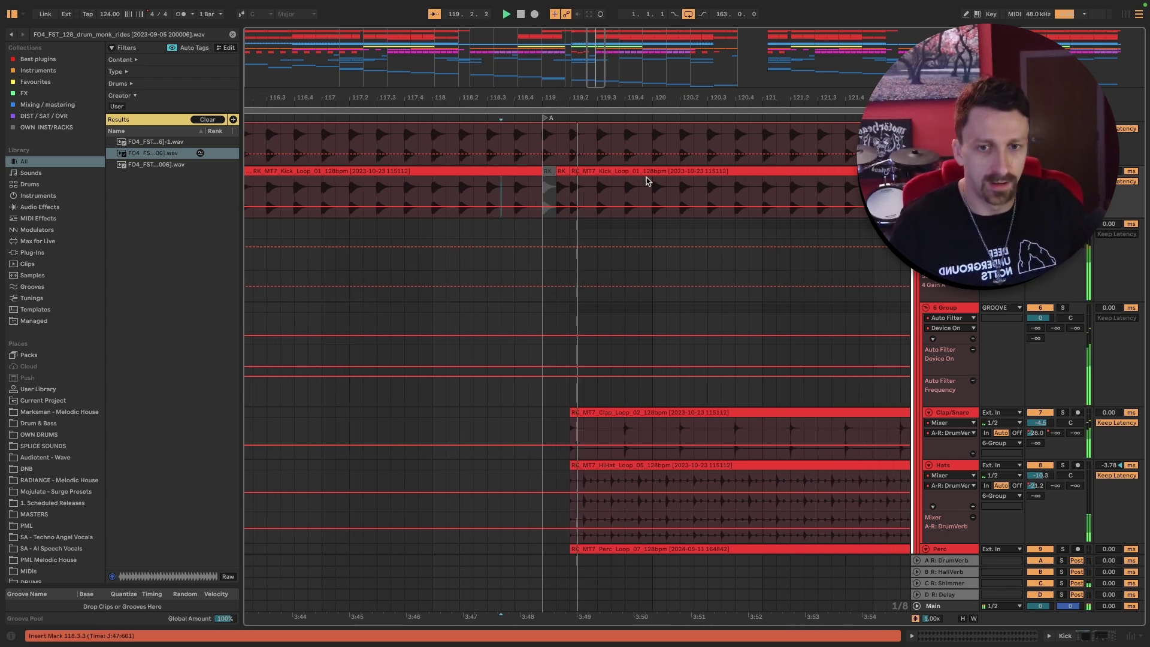
{"action": "left_click_drag", "start_coordinate": [593, 102], "coordinate": [593, 97]}
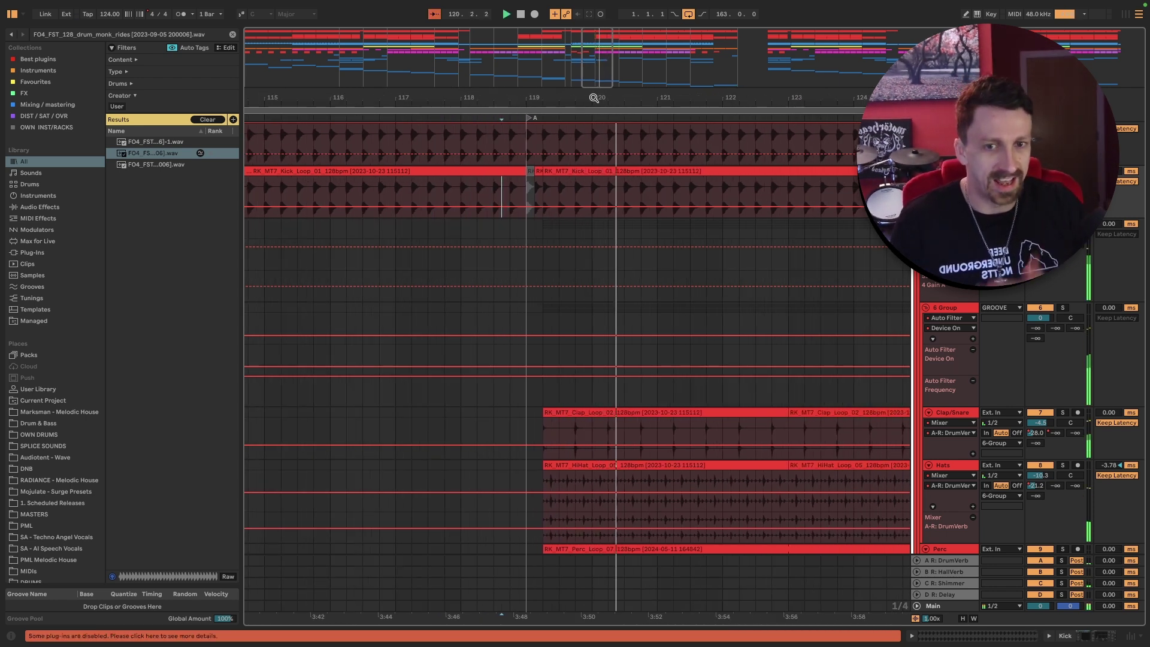
{"action": "key", "text": "space"}
- Examine the drum clips and automation from the drop to the outro, collapsing all tracks for an overview and expanding them again
{"action": "scroll", "coordinate": [616, 167], "scroll_direction": "down", "scroll_amount": 5}
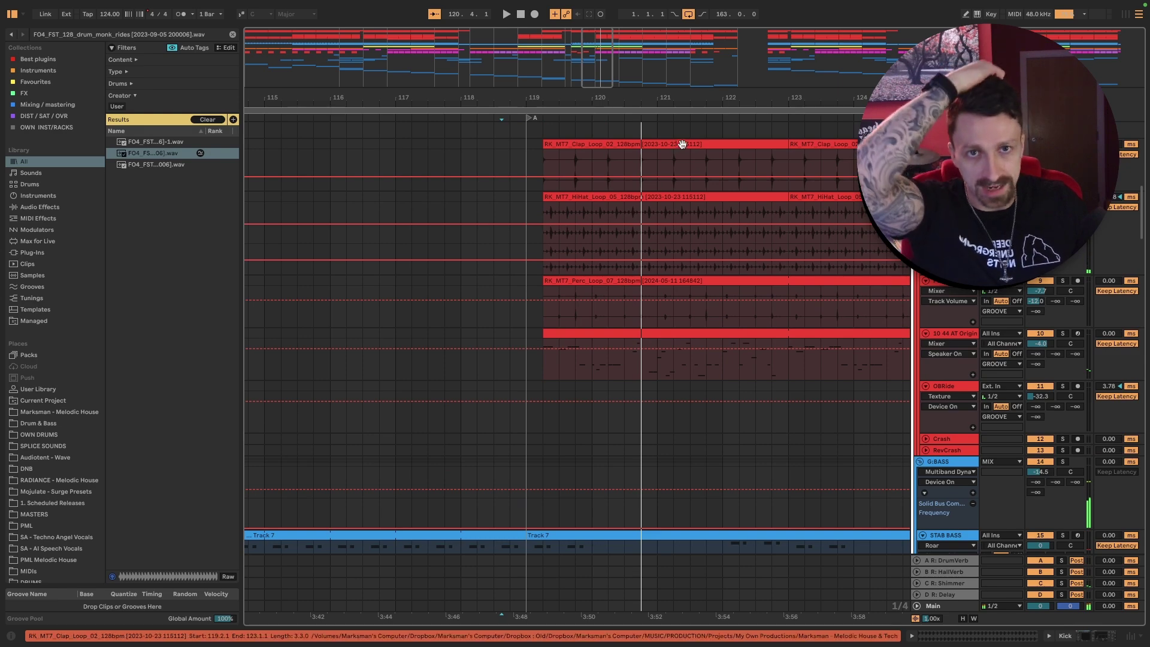
{"action": "key", "text": "minus"}
{"action": "key", "text": "minus"}
{"action": "key", "text": "minus"}
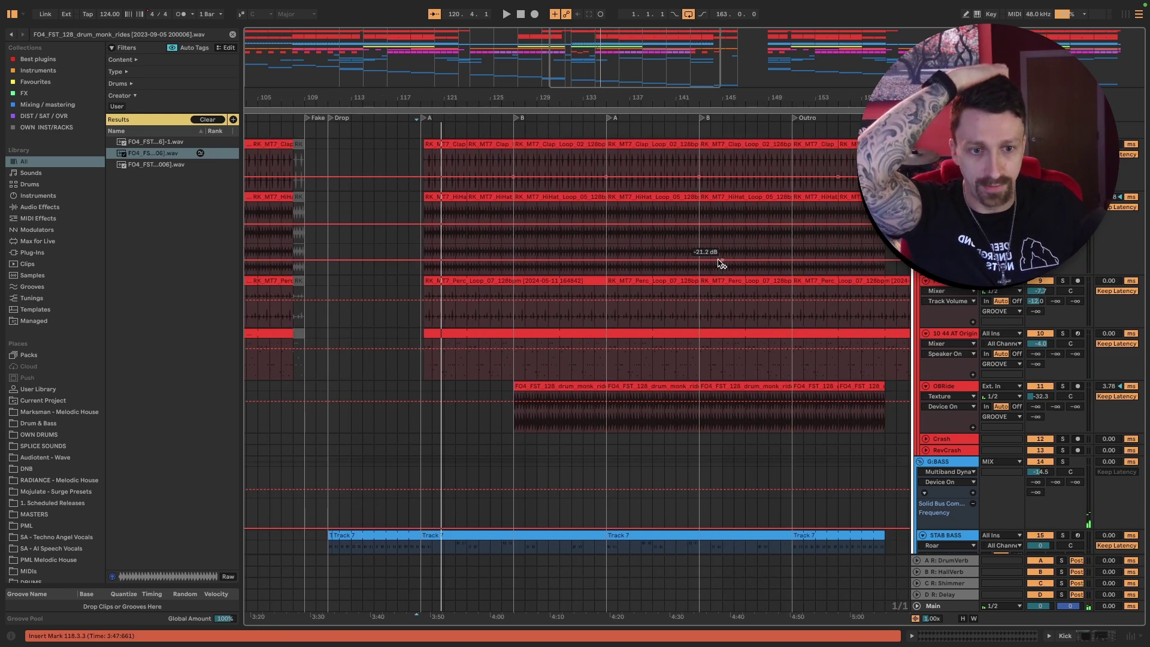
{"action": "scroll", "coordinate": [720, 263], "scroll_direction": "up", "scroll_amount": 10}
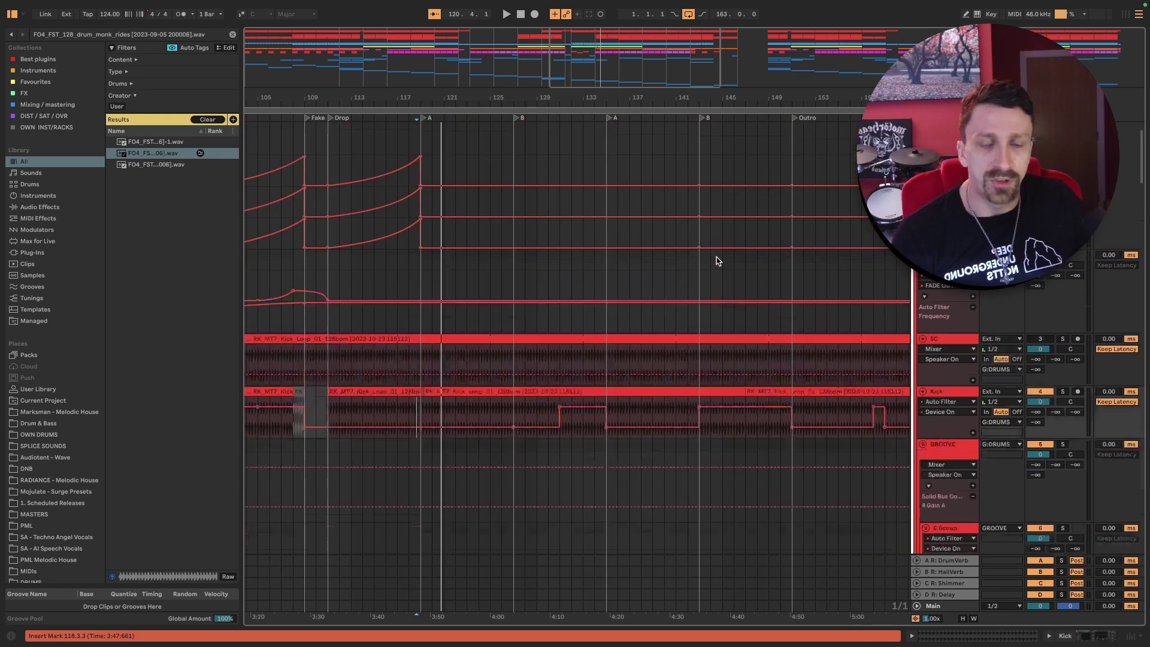
{"action": "scroll", "coordinate": [718, 261], "scroll_direction": "down", "scroll_amount": 6}
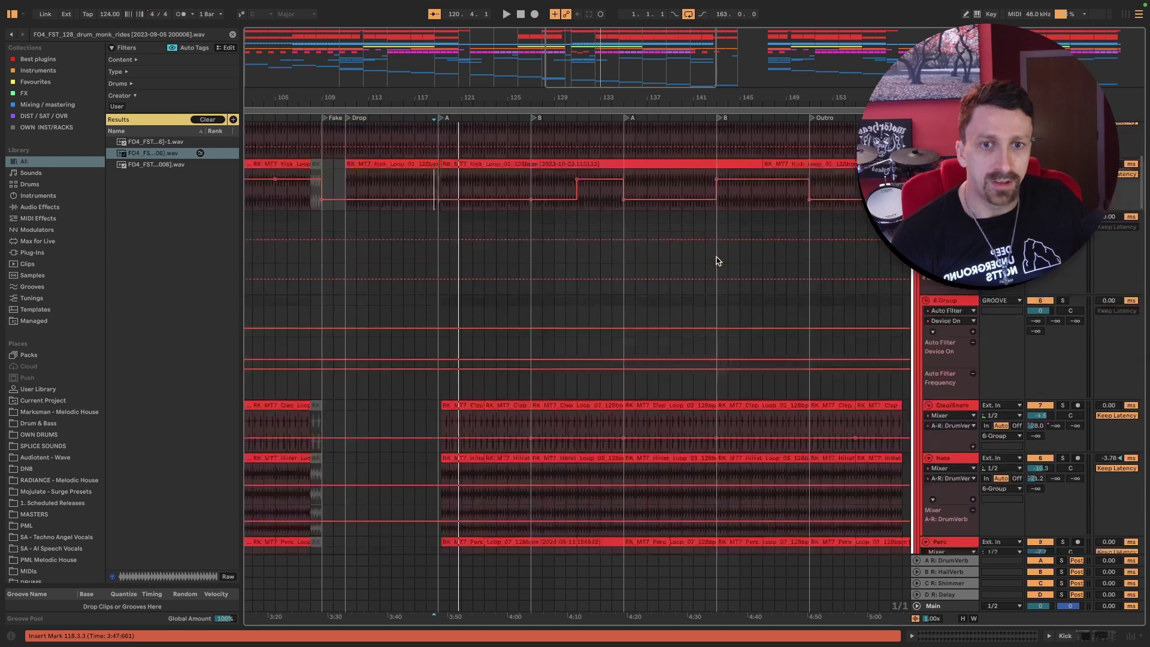
{"action": "scroll", "coordinate": [717, 261], "scroll_direction": "up", "scroll_amount": 6}
{"action": "left_click_drag", "start_coordinate": [611, 107], "coordinate": [611, 98]}
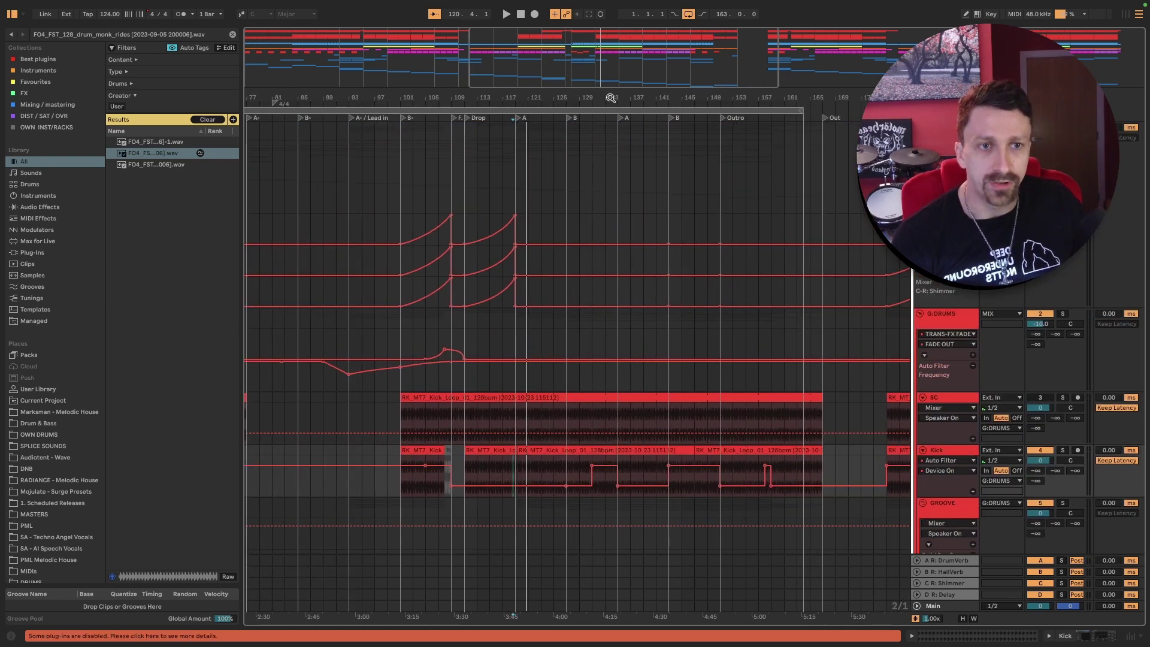
{"action": "key", "text": "alt+u"}
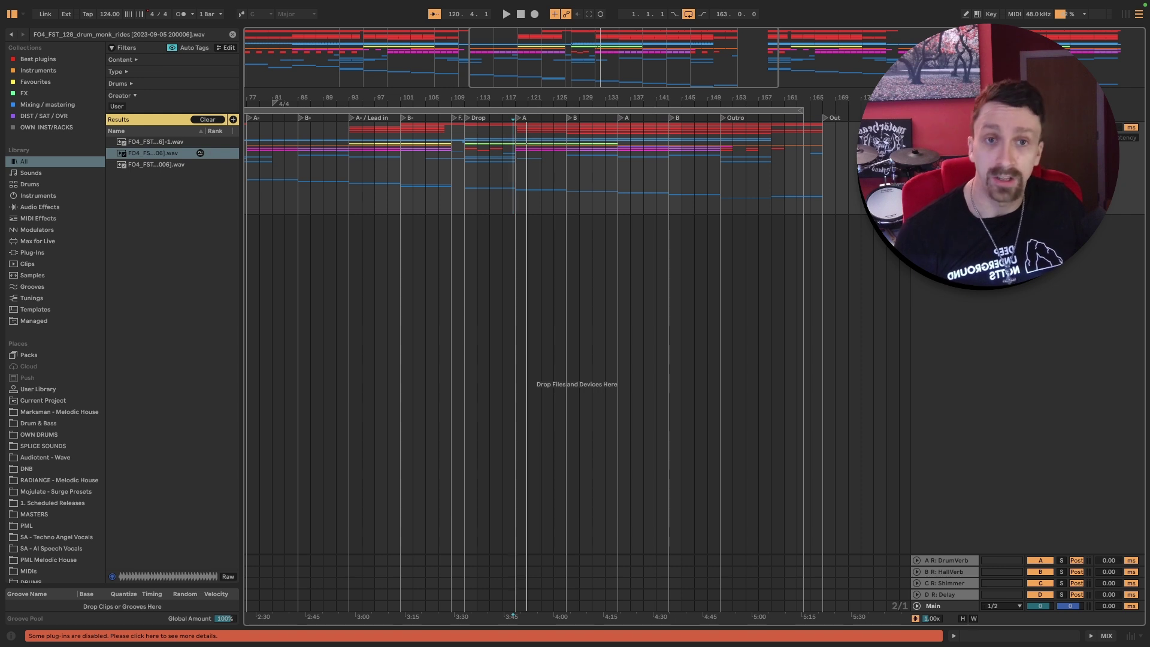
{"action": "key", "text": "alt+u"}
{"action": "scroll", "coordinate": [693, 314], "scroll_direction": "down", "scroll_amount": 4}
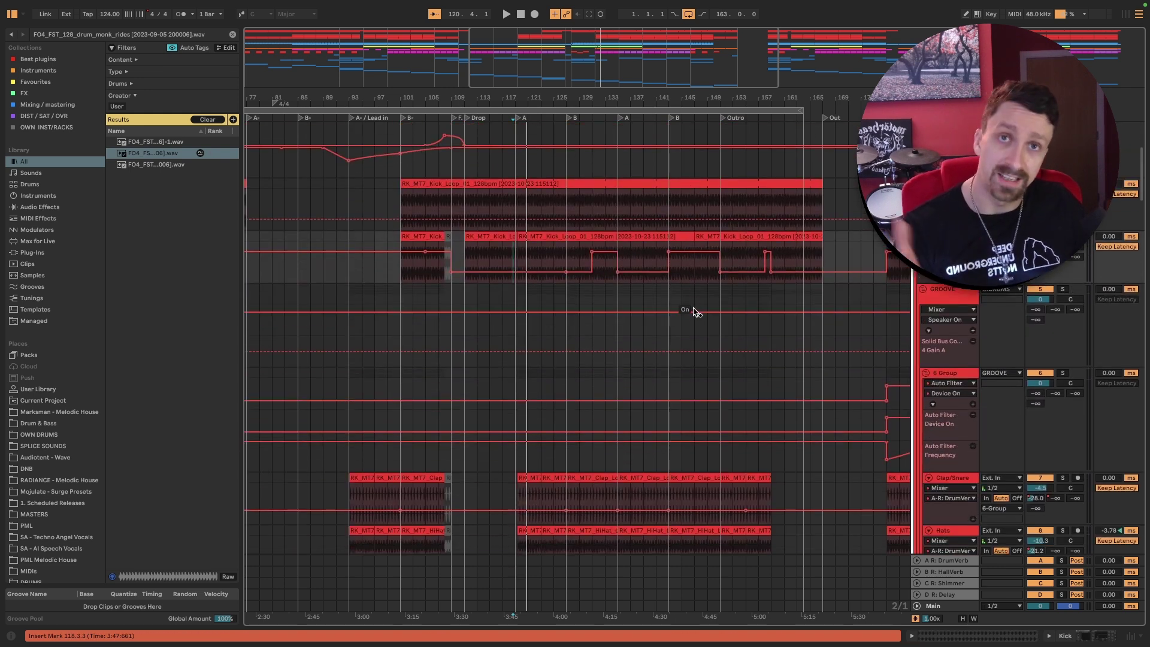